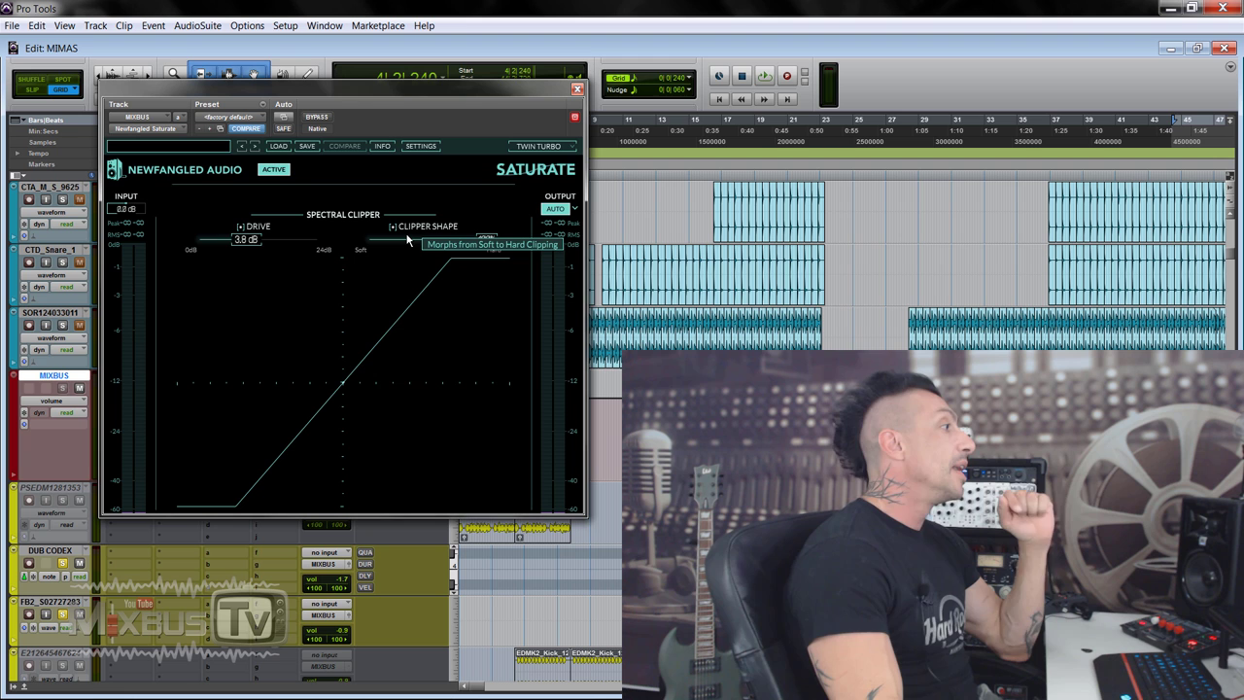
pyautogui.click(551, 147)
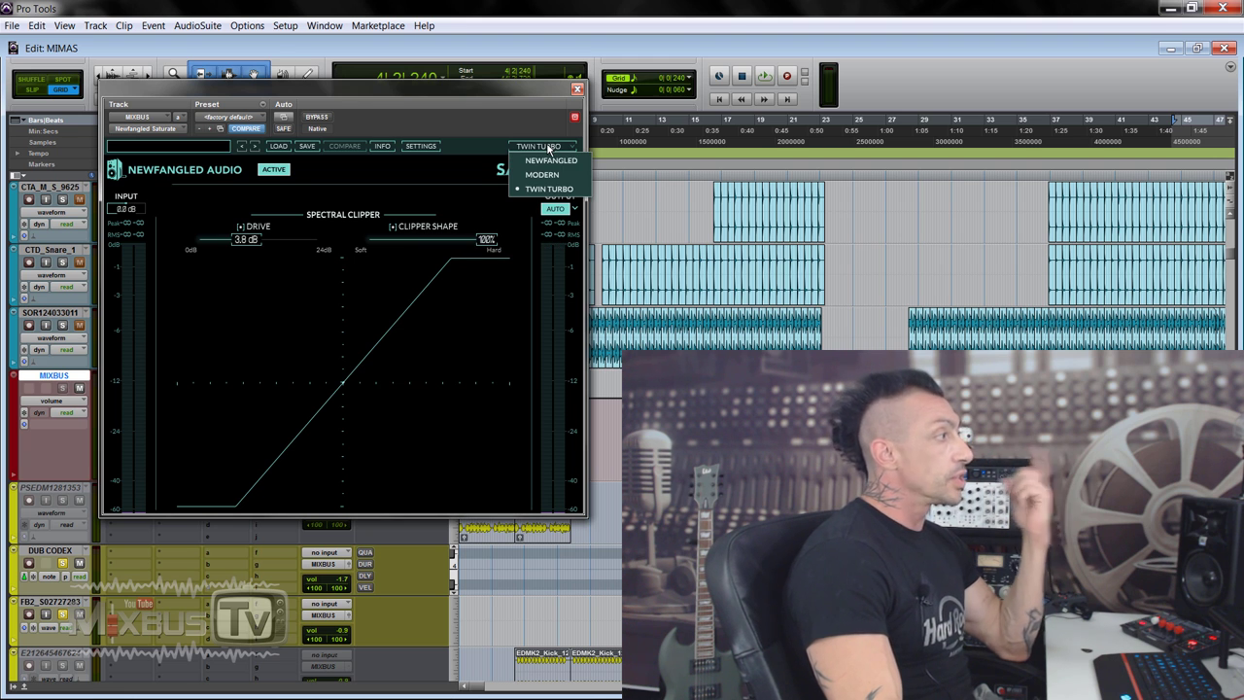
pyautogui.click(556, 170)
pyautogui.click(551, 148)
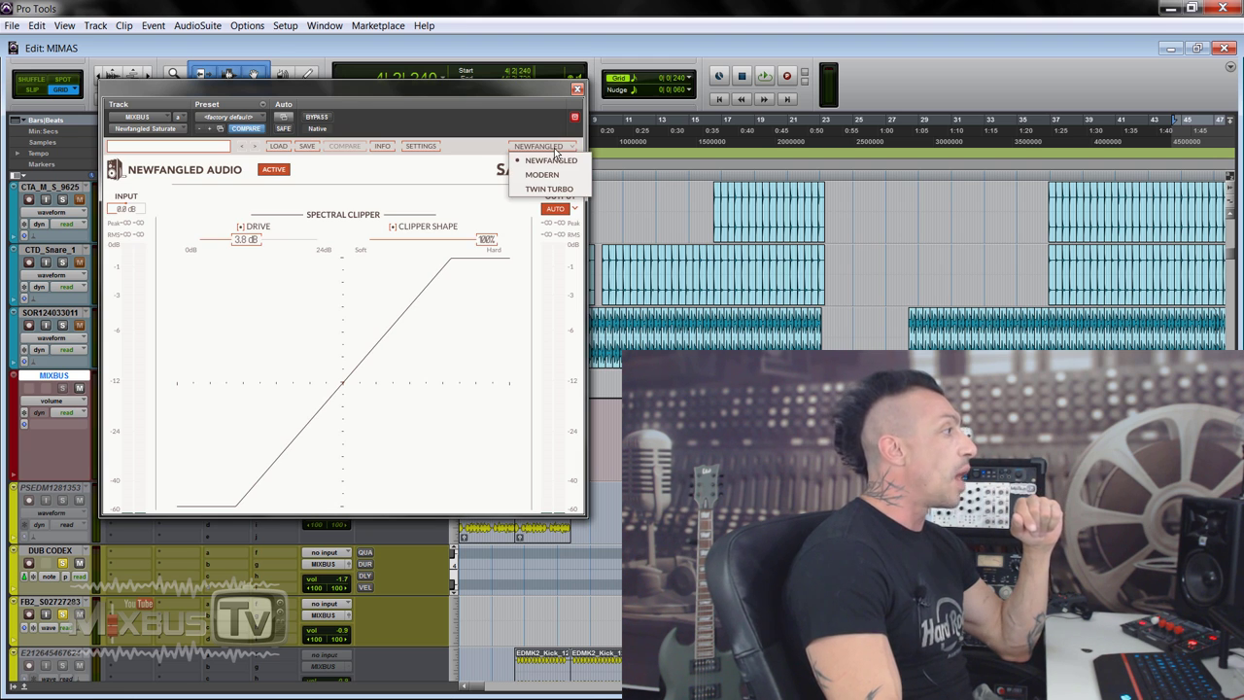
pyautogui.click(554, 172)
pyautogui.click(551, 148)
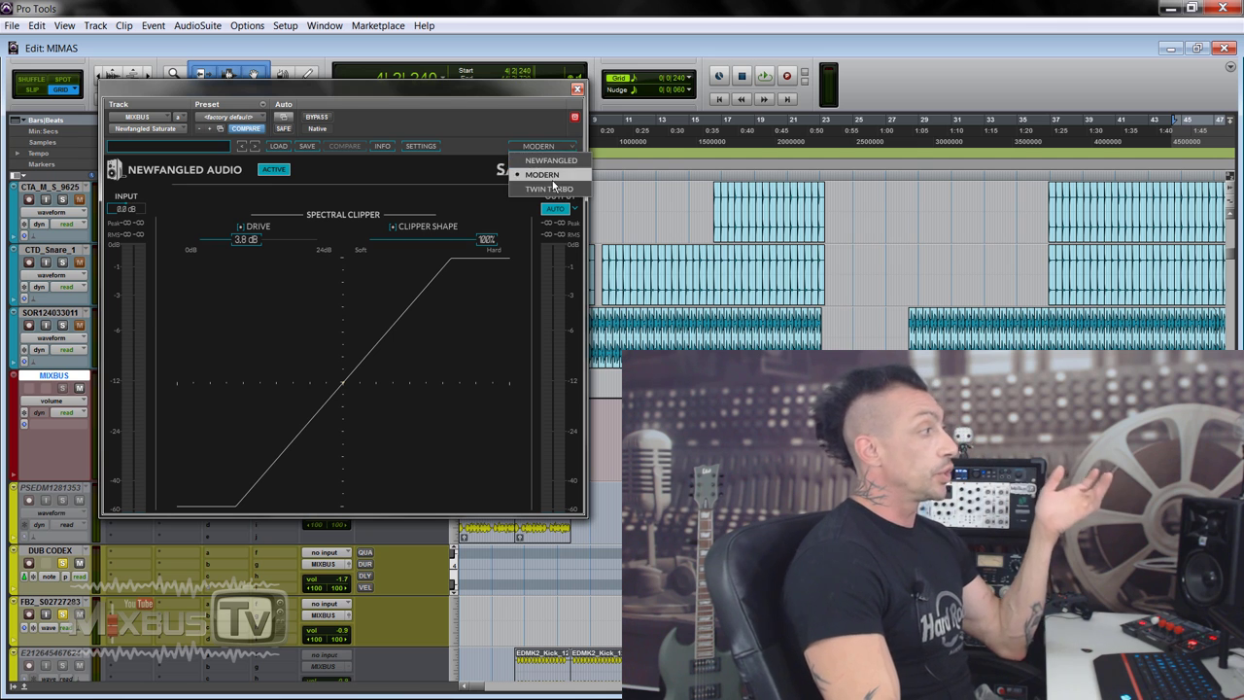
pyautogui.click(545, 191)
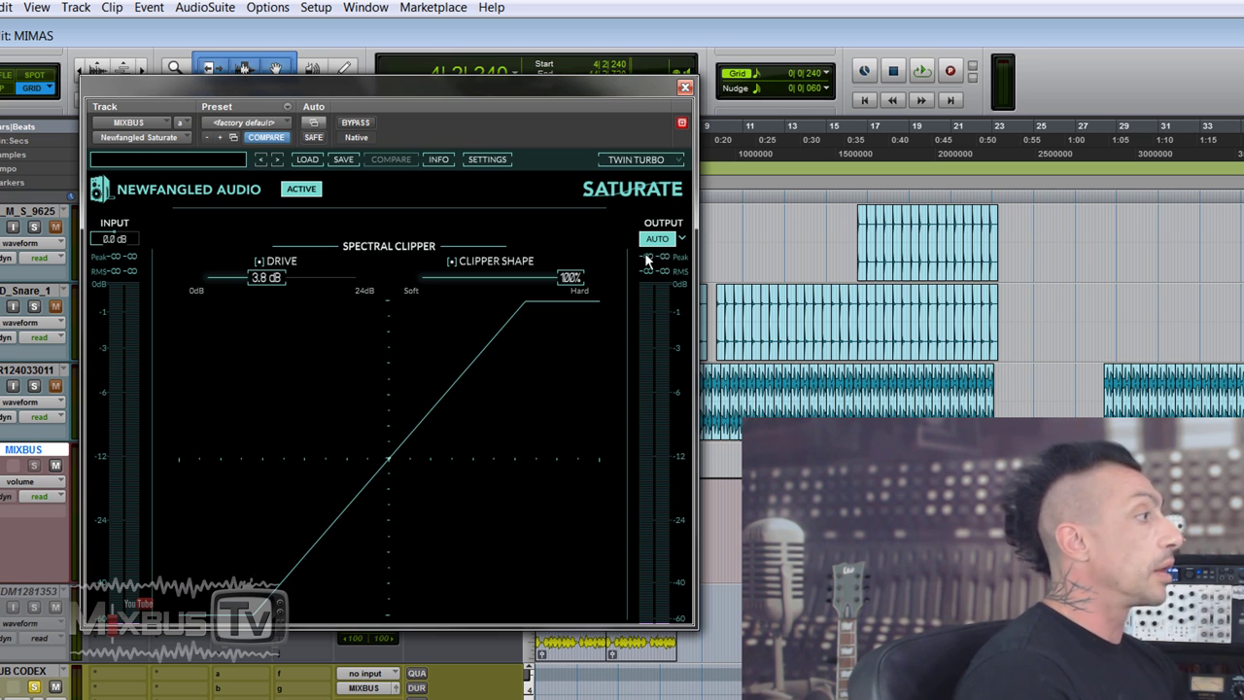
pyautogui.click(653, 239)
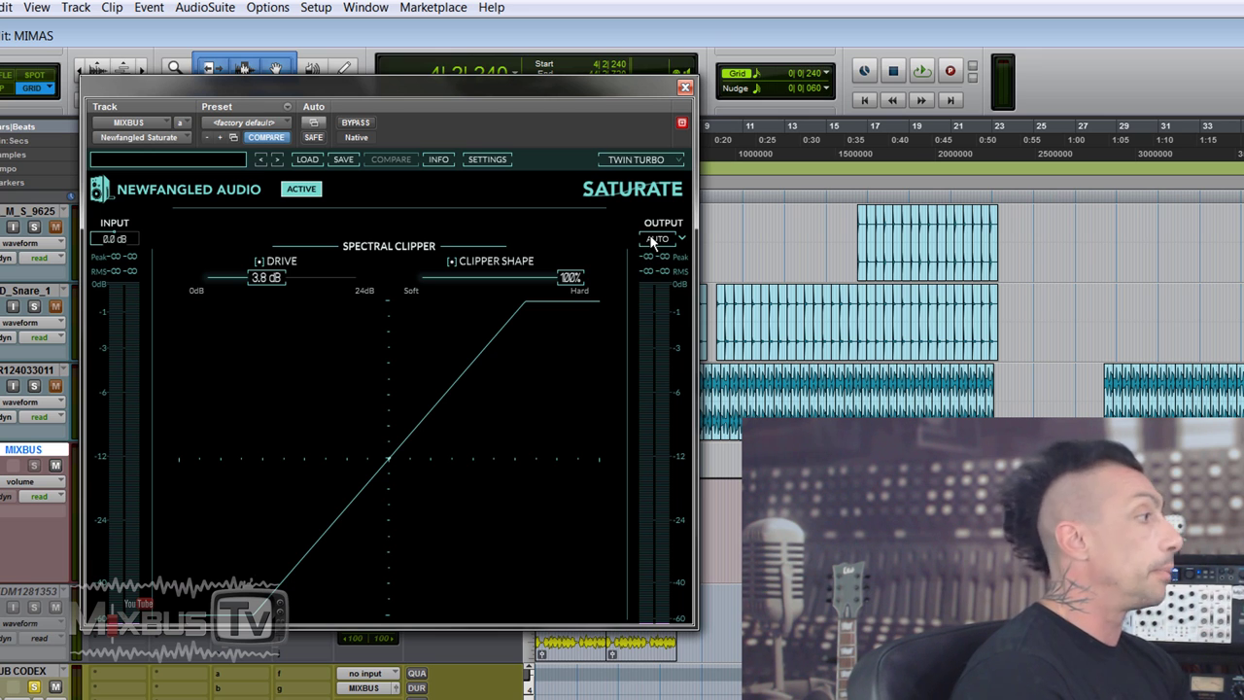
pyautogui.click(655, 239)
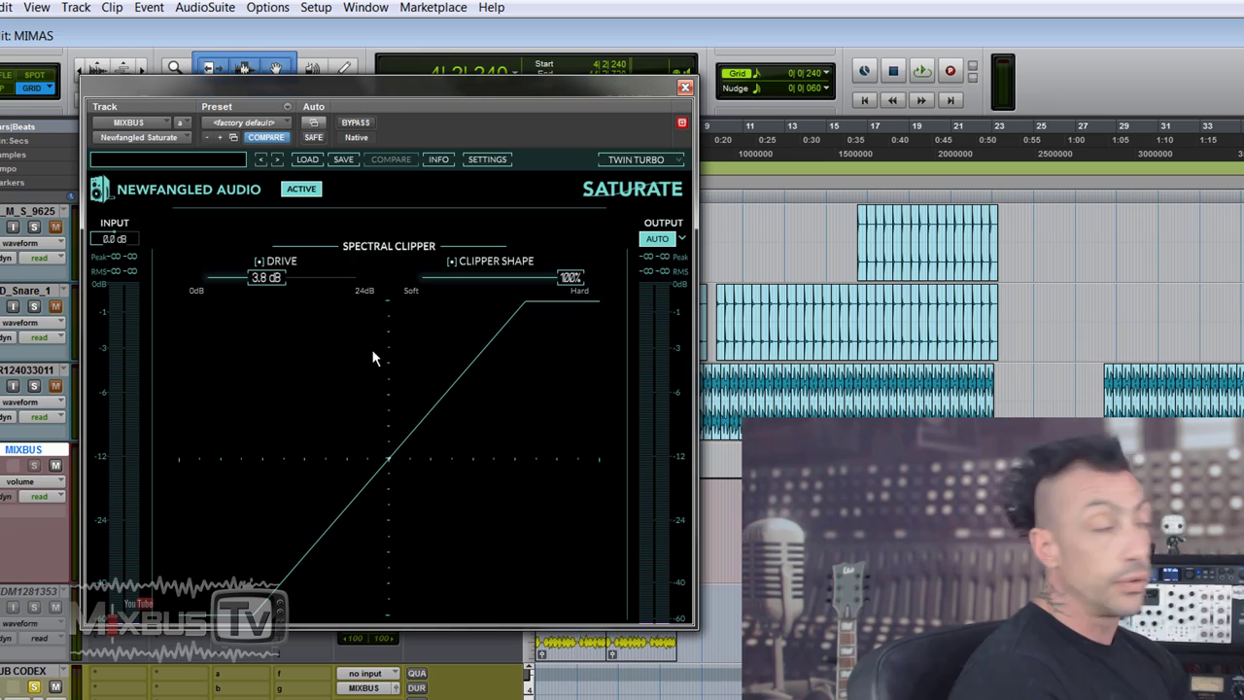
# Sweep Saturate's drive from 0 dB to 6.3 dB and the clipper shape from 0% to 81%.
pyautogui.moveTo(276, 282); pyautogui.dragTo(134, 282)
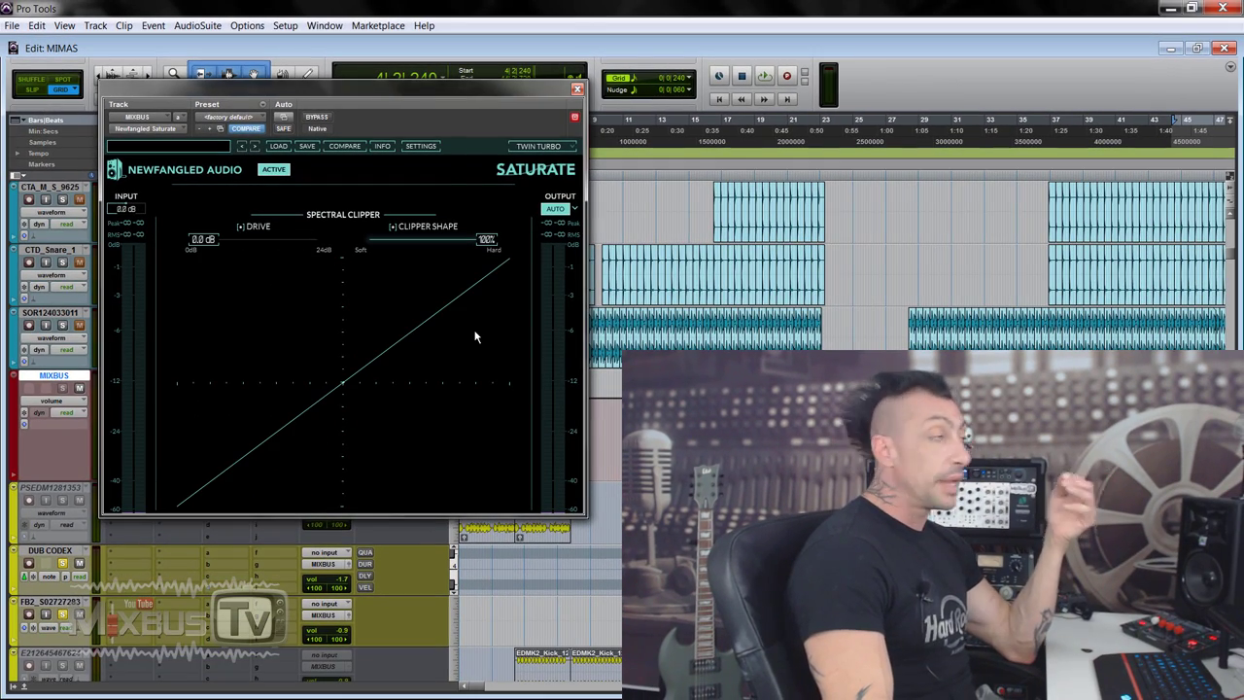
pyautogui.moveTo(214, 246); pyautogui.dragTo(258, 246)
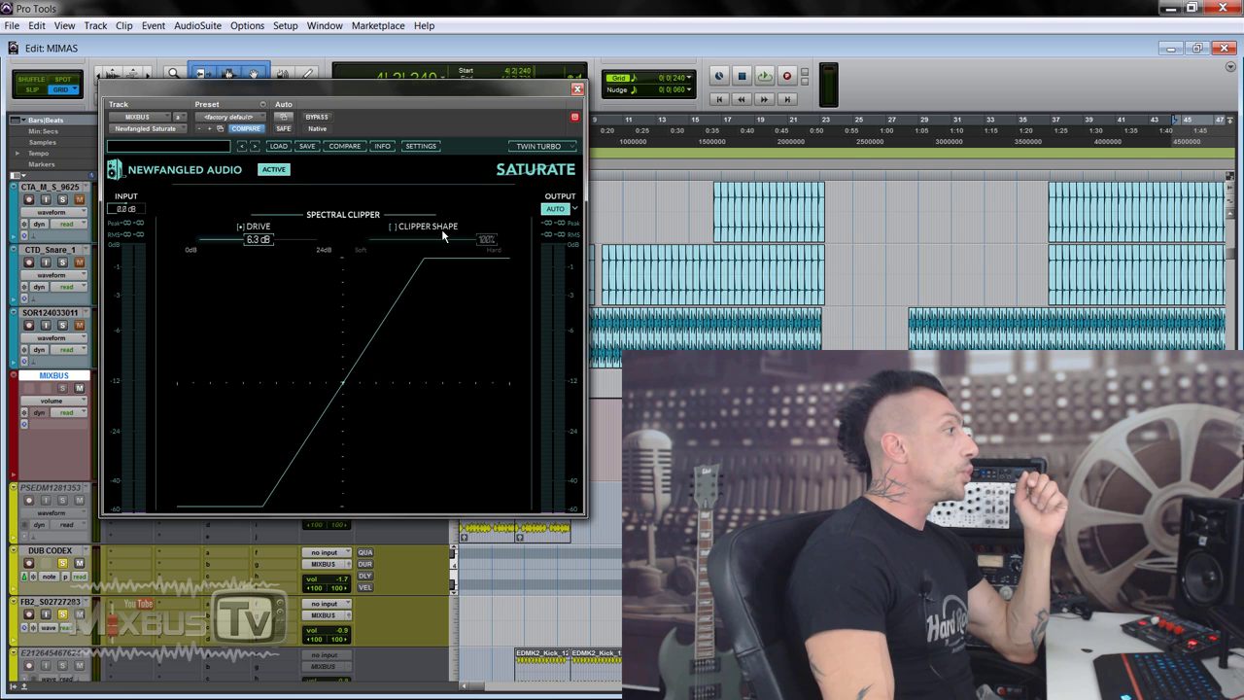
pyautogui.moveTo(484, 240); pyautogui.dragTo(286, 309)
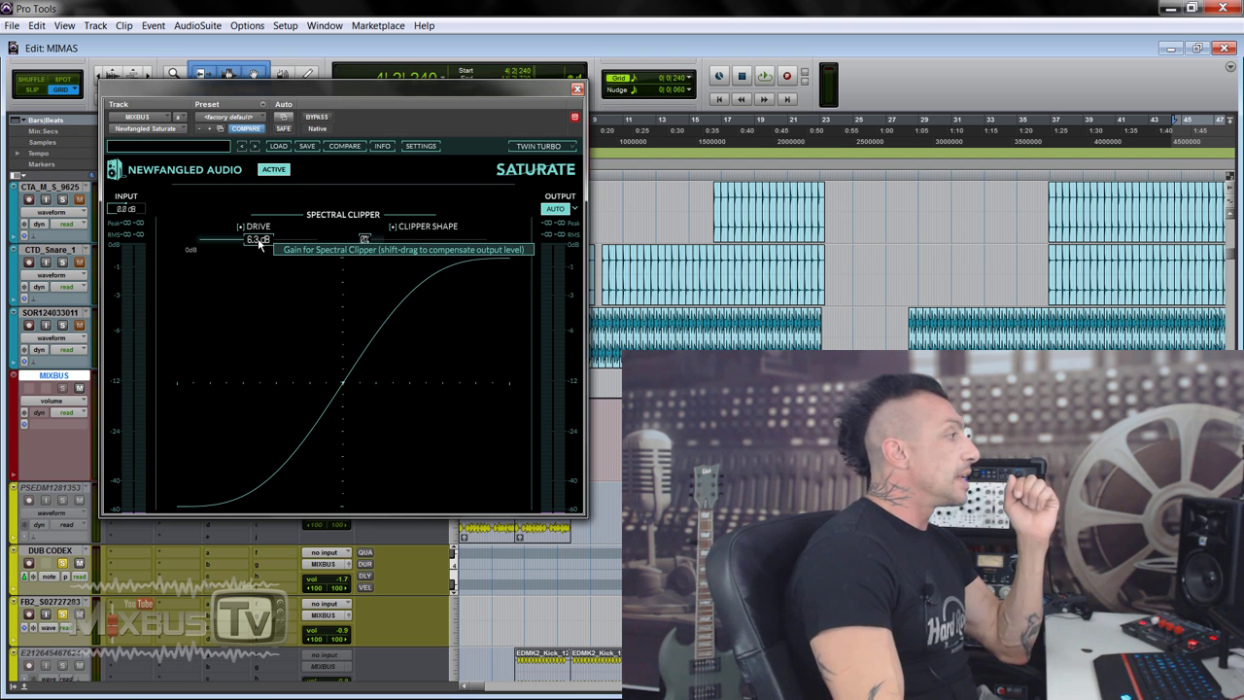
pyautogui.moveTo(367, 240); pyautogui.dragTo(502, 249)
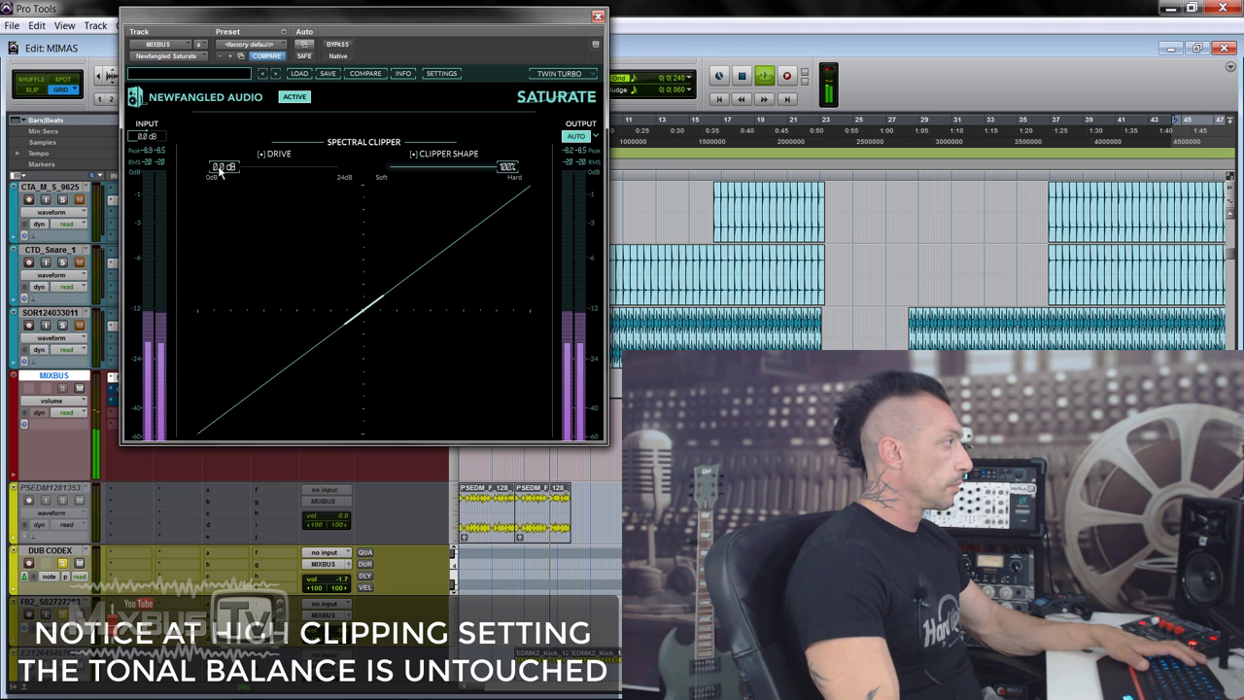
# Push the drive up to 9.7 dB for heavier clipping, A/B it against bypass, then stop playback.
pyautogui.moveTo(241, 165); pyautogui.dragTo(296, 177)
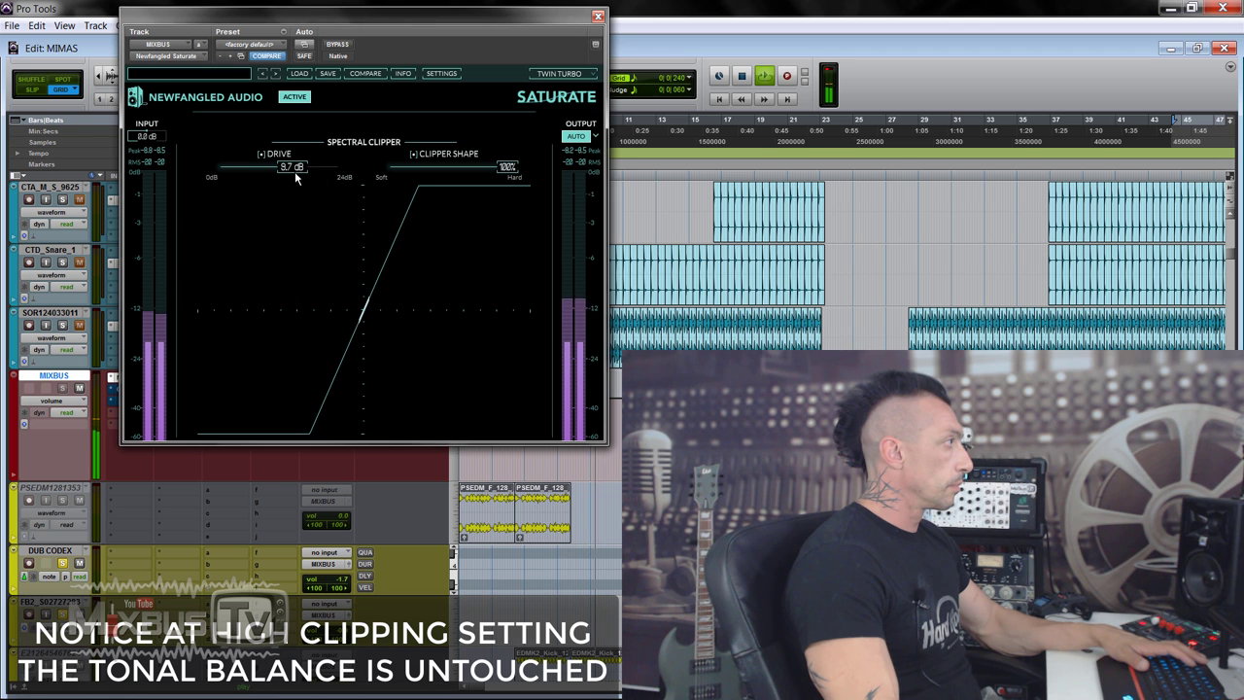
pyautogui.click(335, 46)
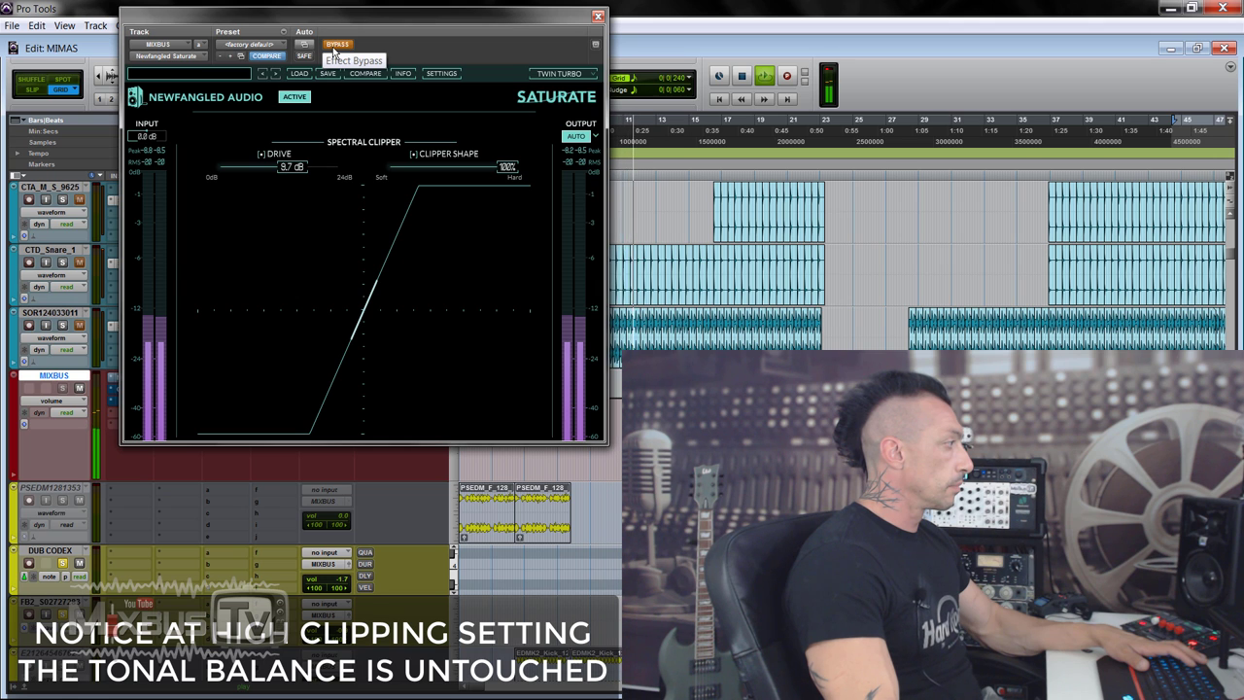
pyautogui.click(335, 49)
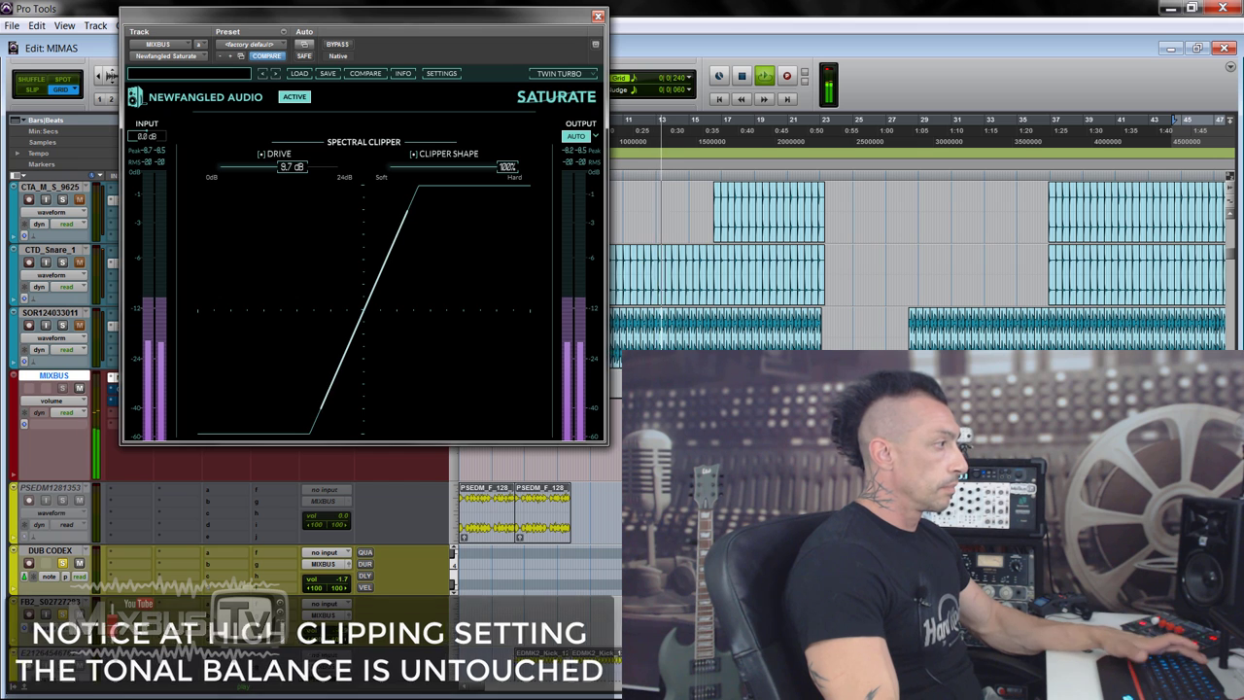
pyautogui.press('space')
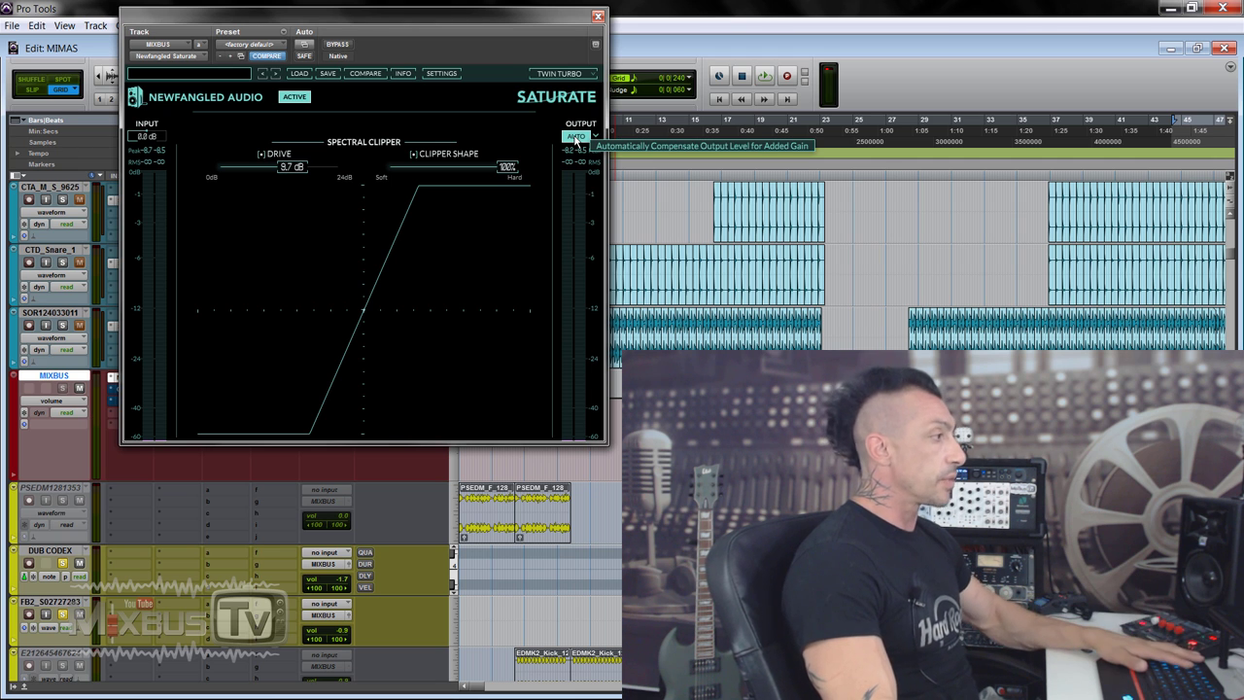
pyautogui.press('space')
pyautogui.press('space')
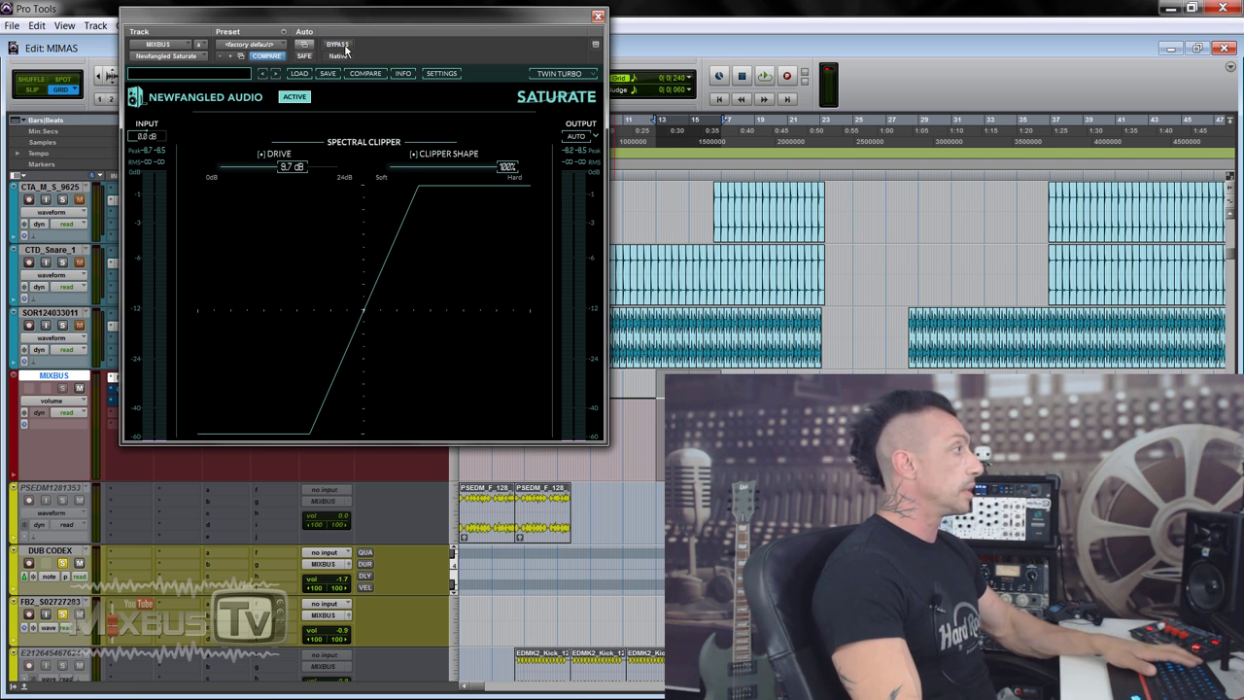
# Play the mix and A/B Saturate against bypass while softening the clipper shape to a rounded knee.
pyautogui.press('space')
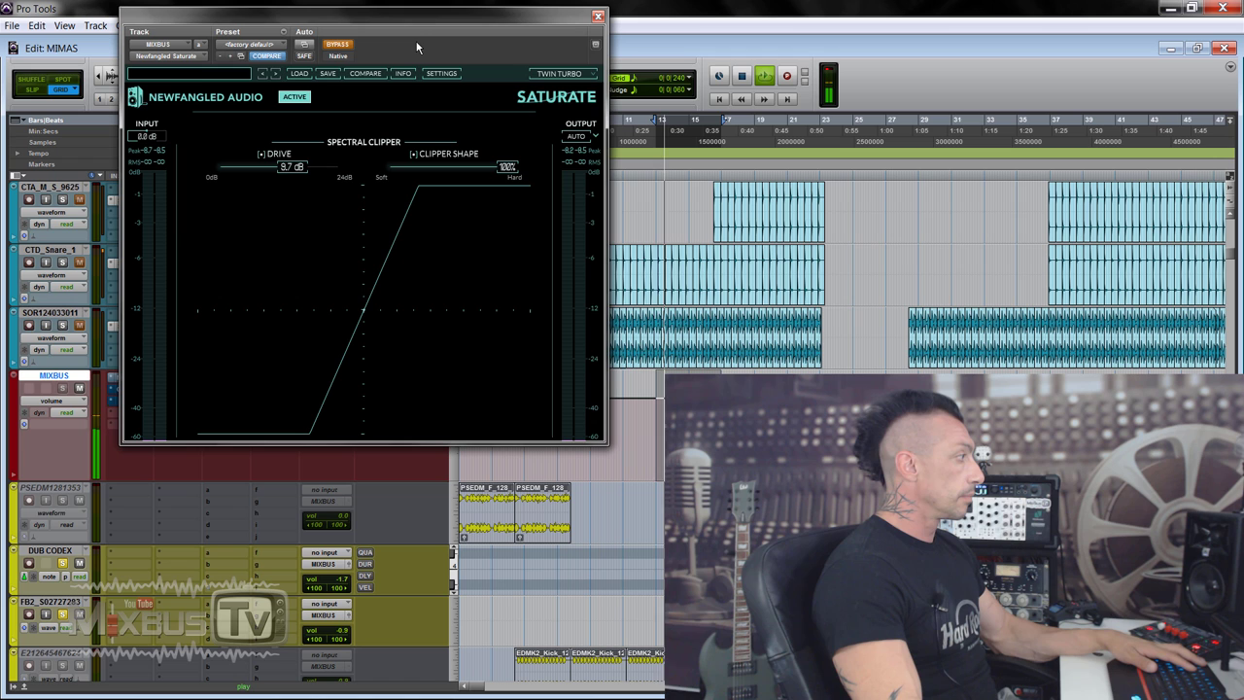
pyautogui.click(338, 46)
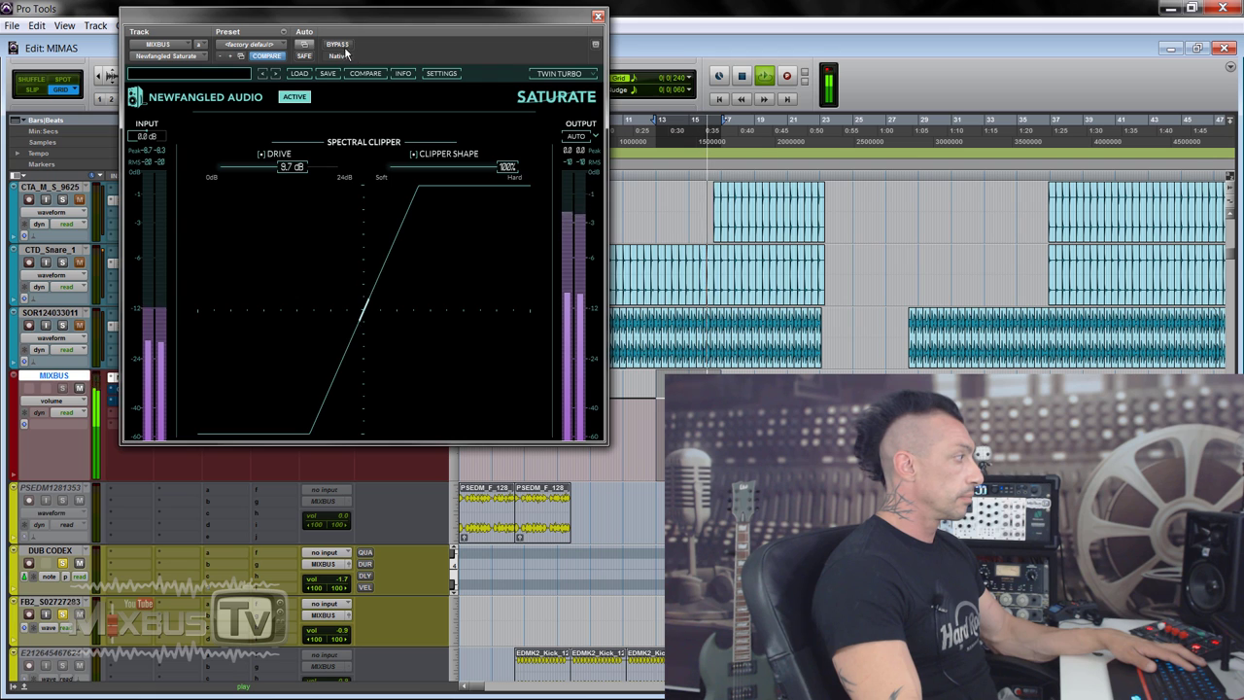
pyautogui.click(339, 45)
pyautogui.click(338, 46)
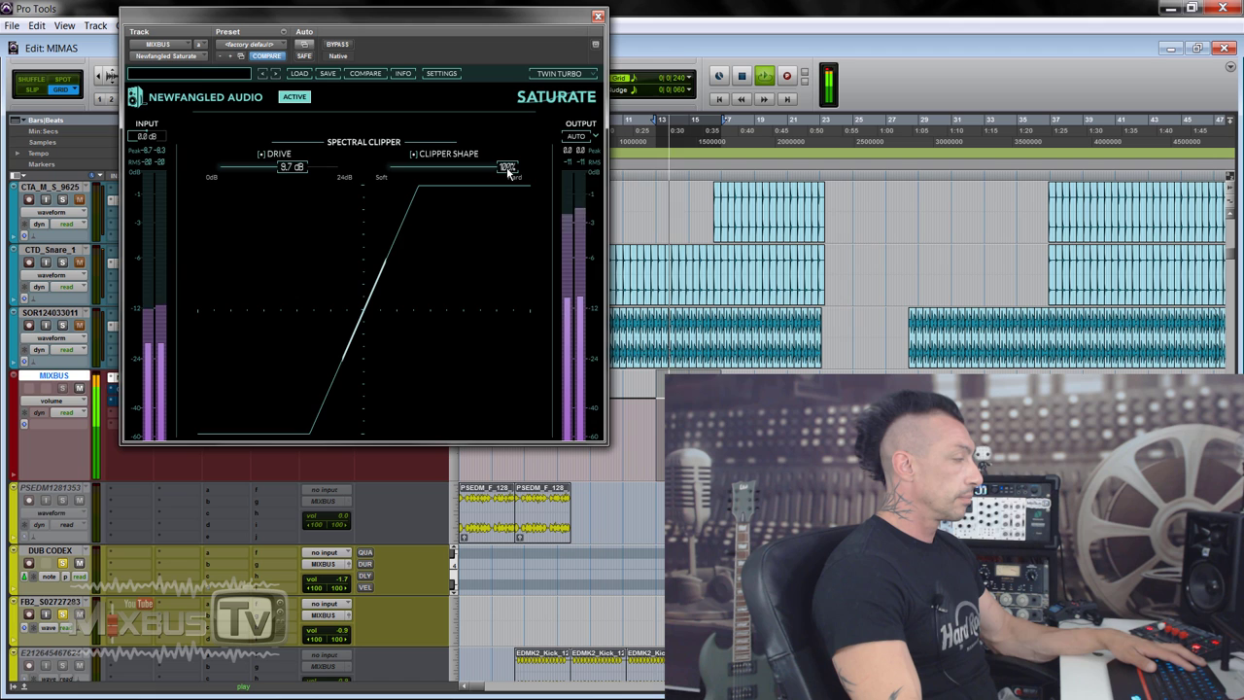
pyautogui.moveTo(507, 171); pyautogui.dragTo(283, 181)
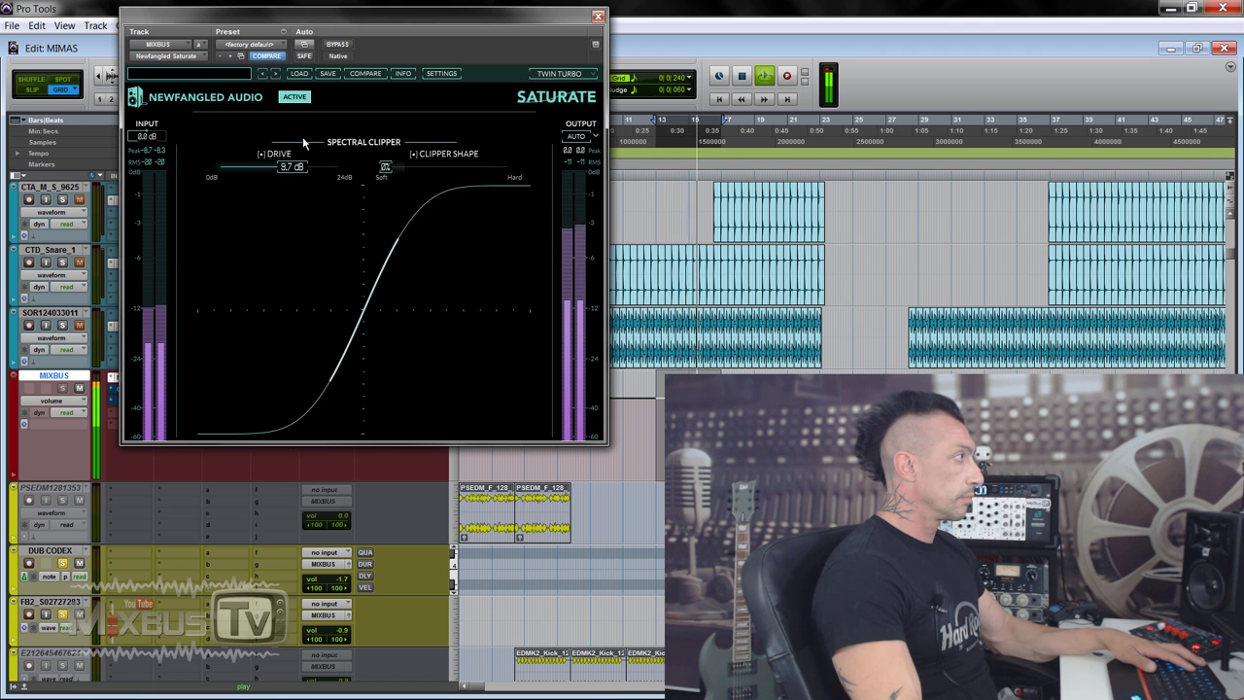
pyautogui.click(338, 45)
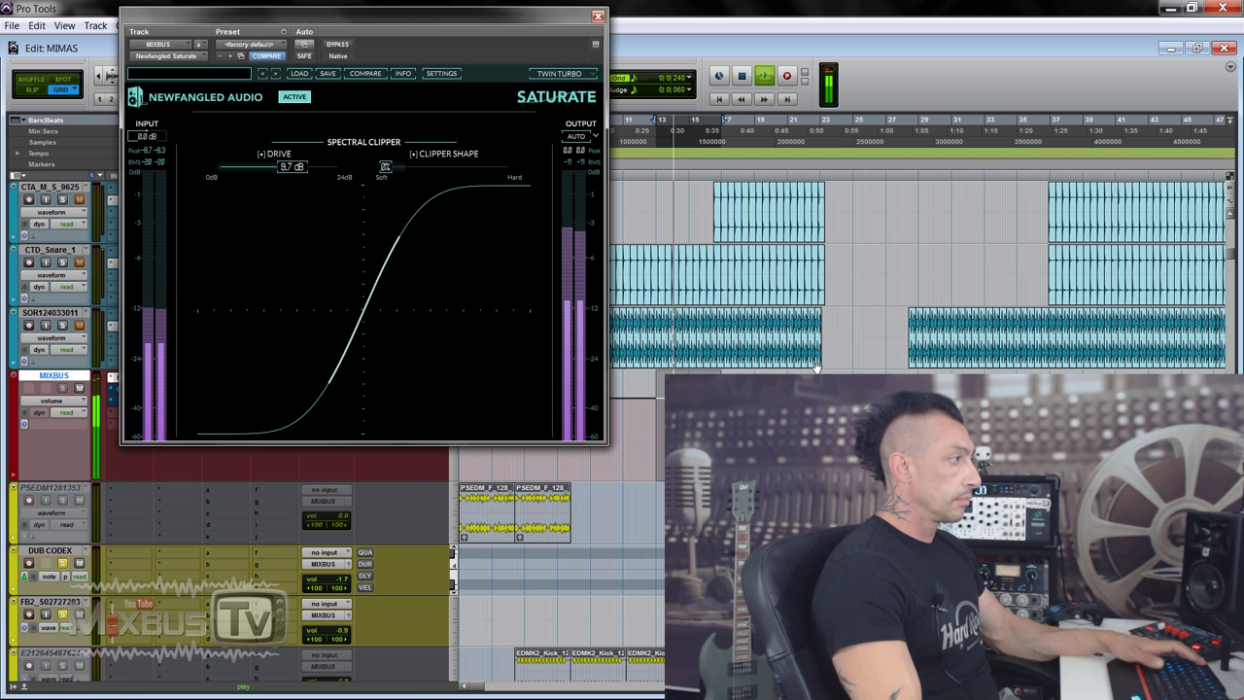
# Select a song section across three clips, replay it, and return the clipper shape toward 100% hard.
pyautogui.moveTo(819, 186); pyautogui.dragTo(823, 364)
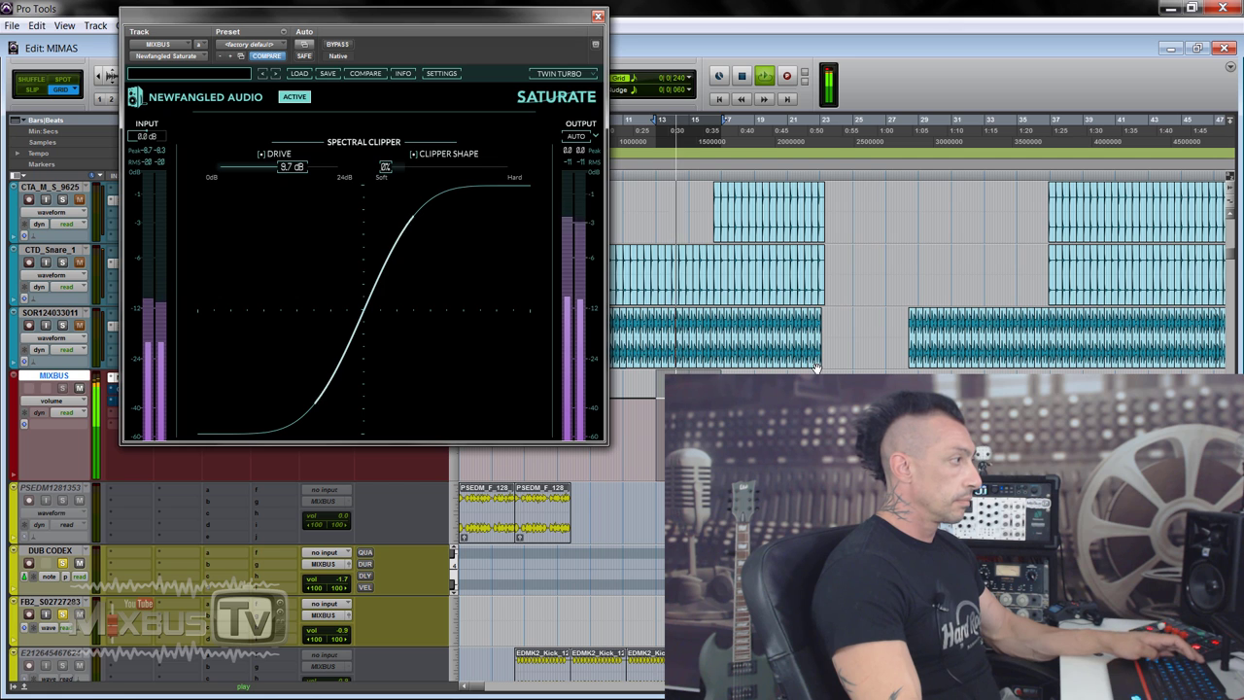
pyautogui.keyDown('shift'); pyautogui.click(685, 364); pyautogui.keyUp('shift')
pyautogui.press('space')
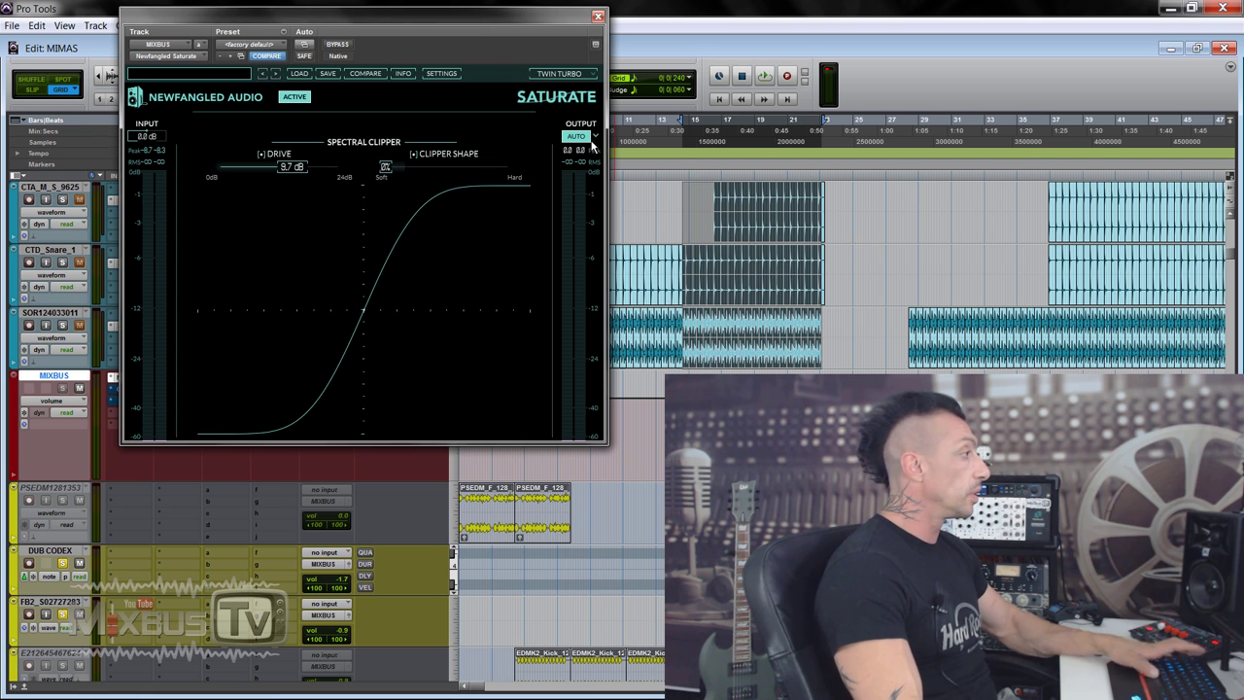
pyautogui.press('space')
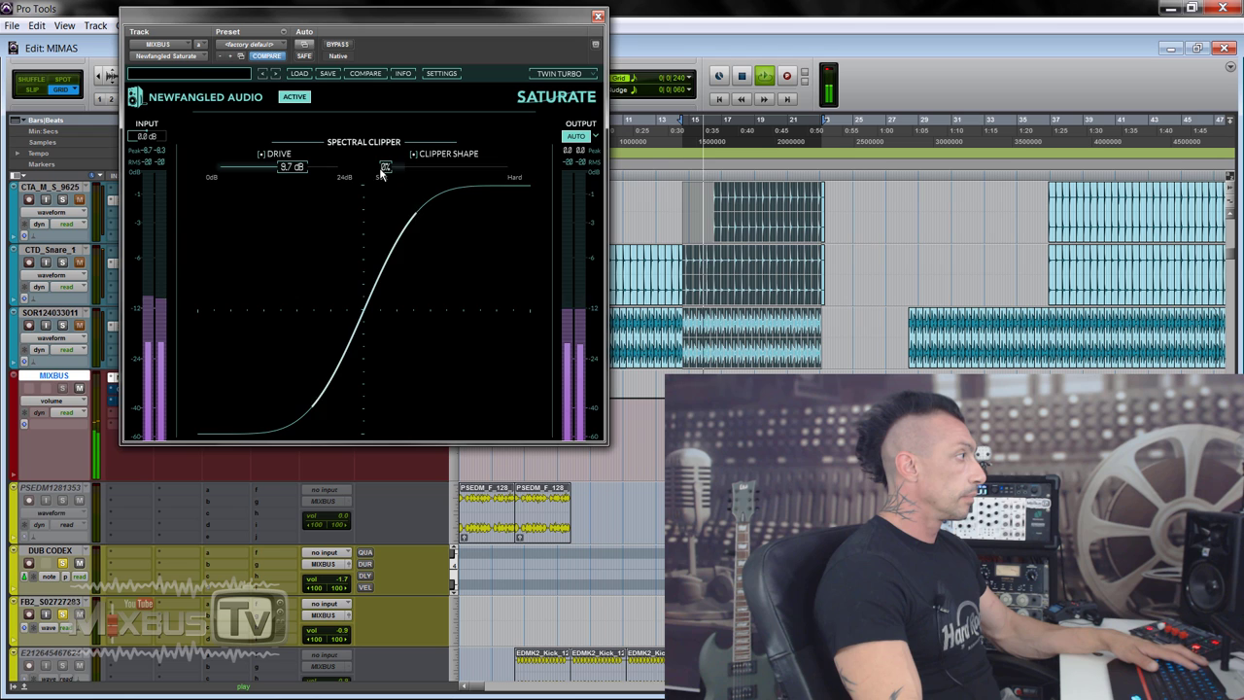
pyautogui.moveTo(387, 170); pyautogui.dragTo(432, 170)
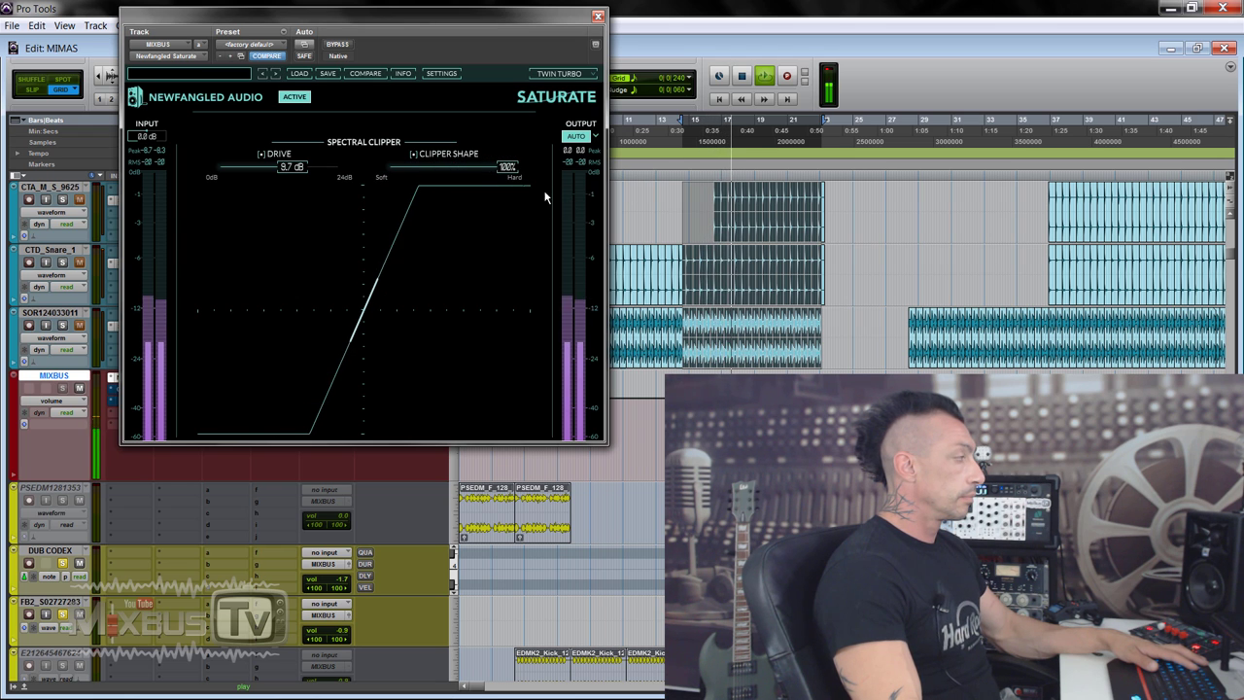
pyautogui.moveTo(506, 166); pyautogui.dragTo(541, 165)
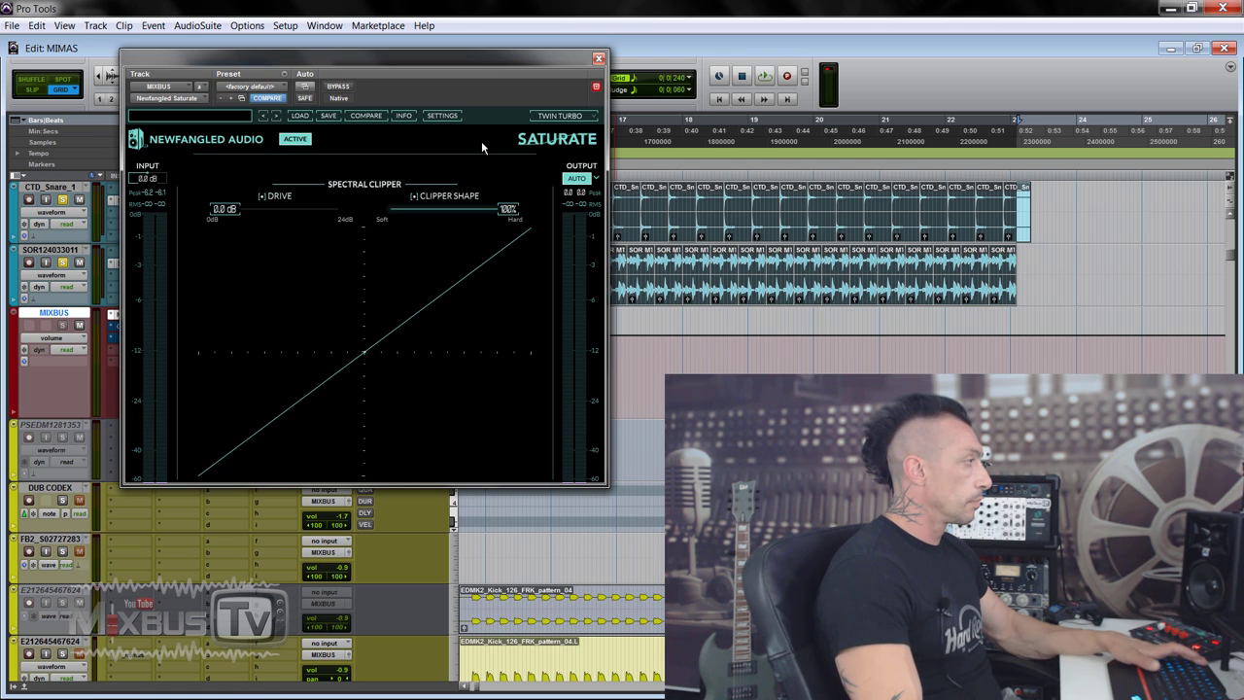
# Start playback, raise Saturate's drive to 8.1 dB, and bypass it to compare loudness.
pyautogui.press('space')
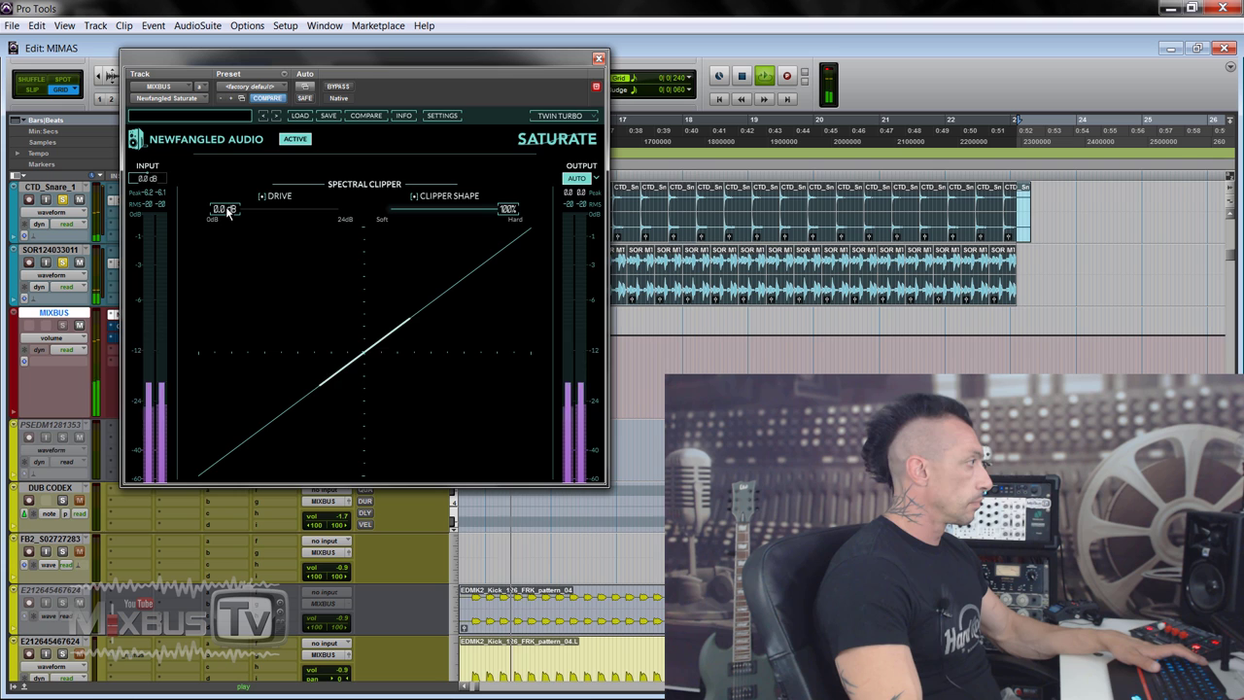
pyautogui.moveTo(226, 206); pyautogui.dragTo(308, 224)
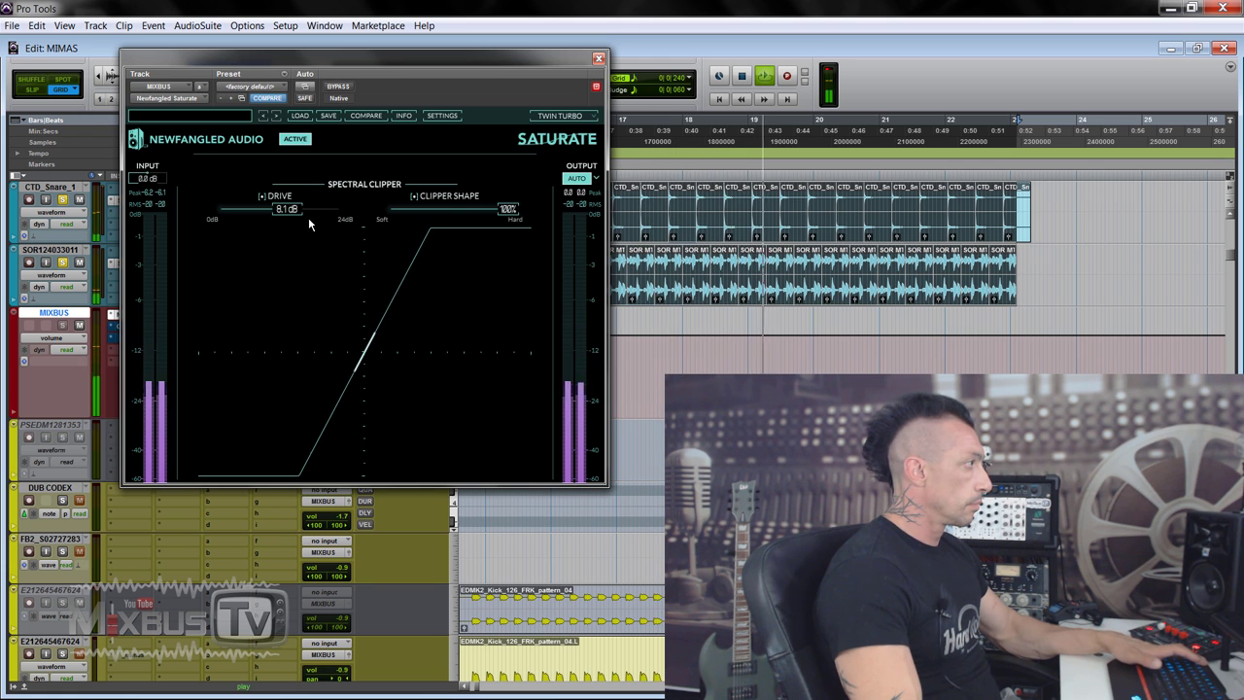
pyautogui.click(339, 86)
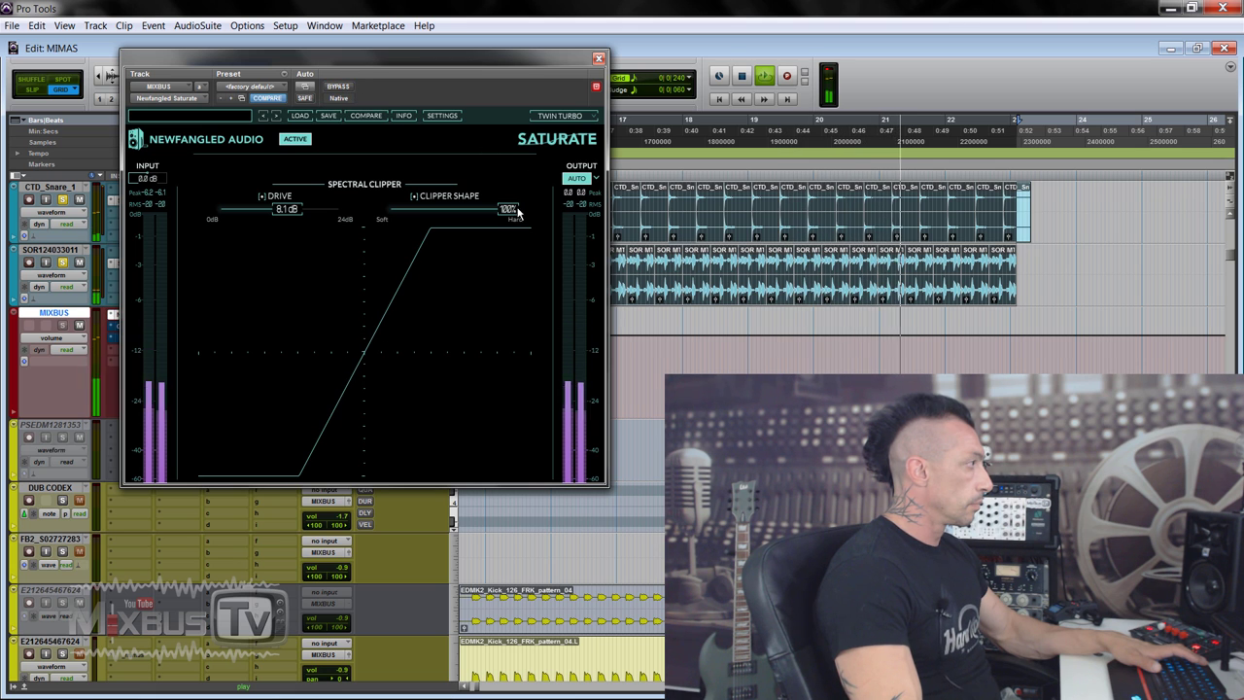
# Try clipper shapes of 73% and about 80%, A/B against bypass, and leave the clipper active.
pyautogui.moveTo(462, 227); pyautogui.dragTo(471, 227)
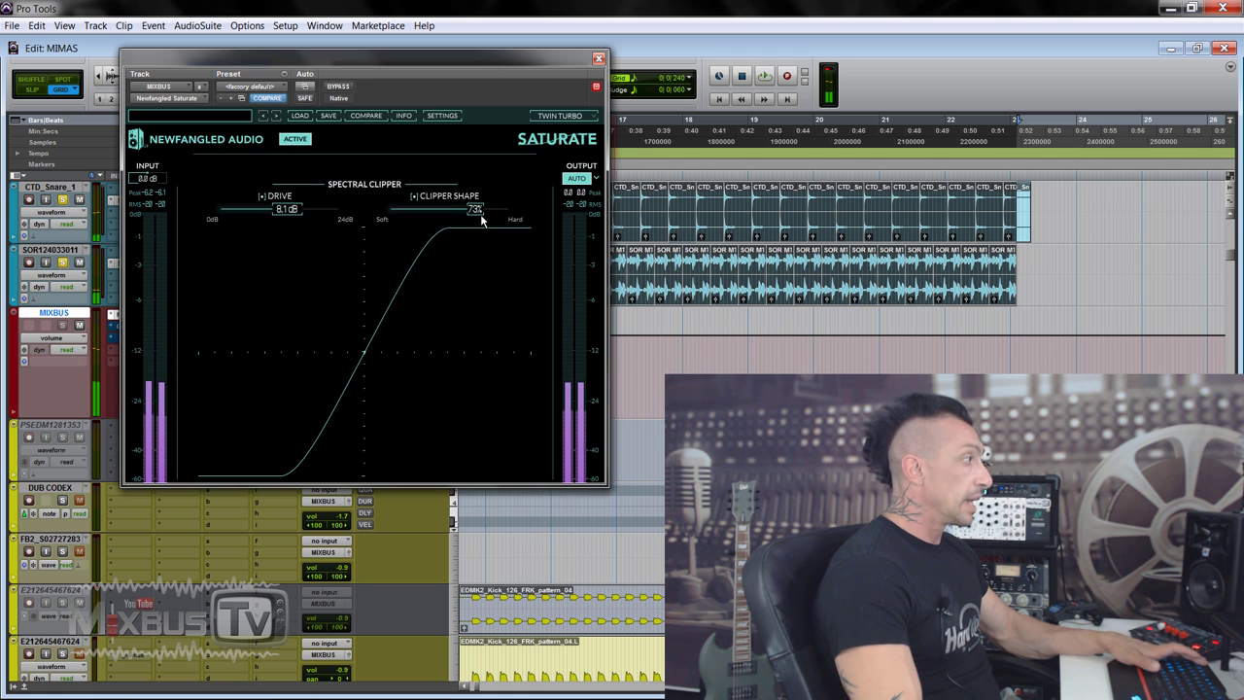
pyautogui.moveTo(480, 214); pyautogui.dragTo(529, 220)
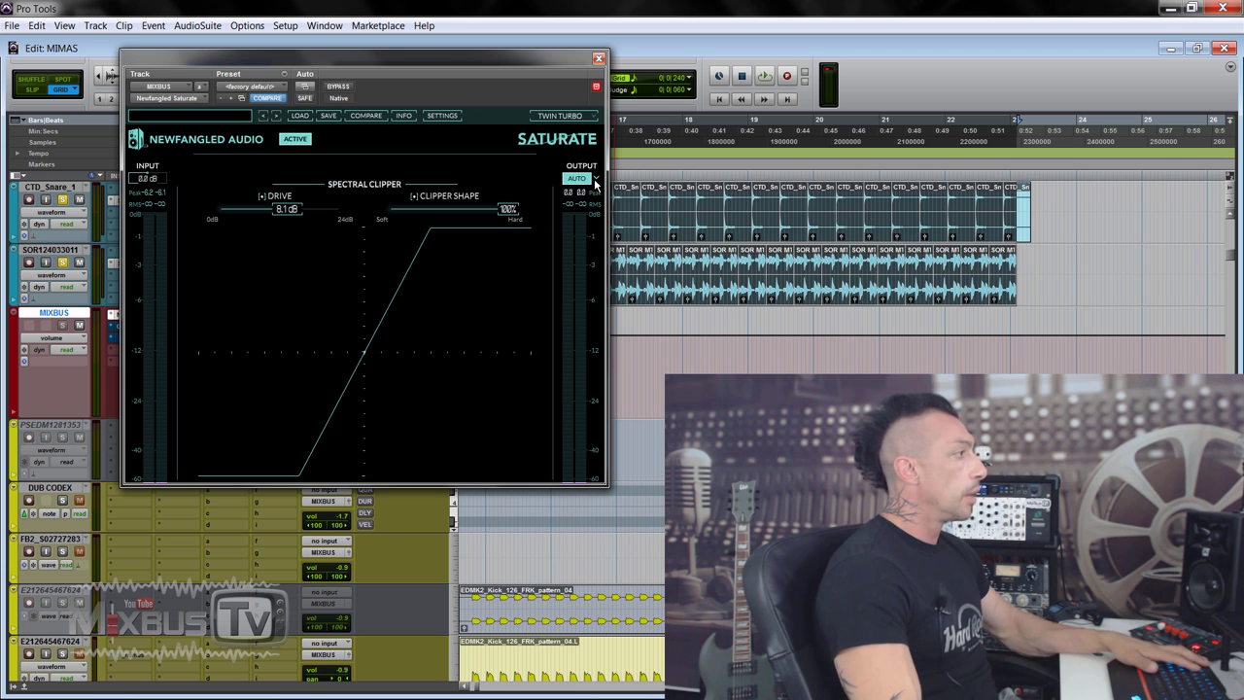
pyautogui.click(338, 86)
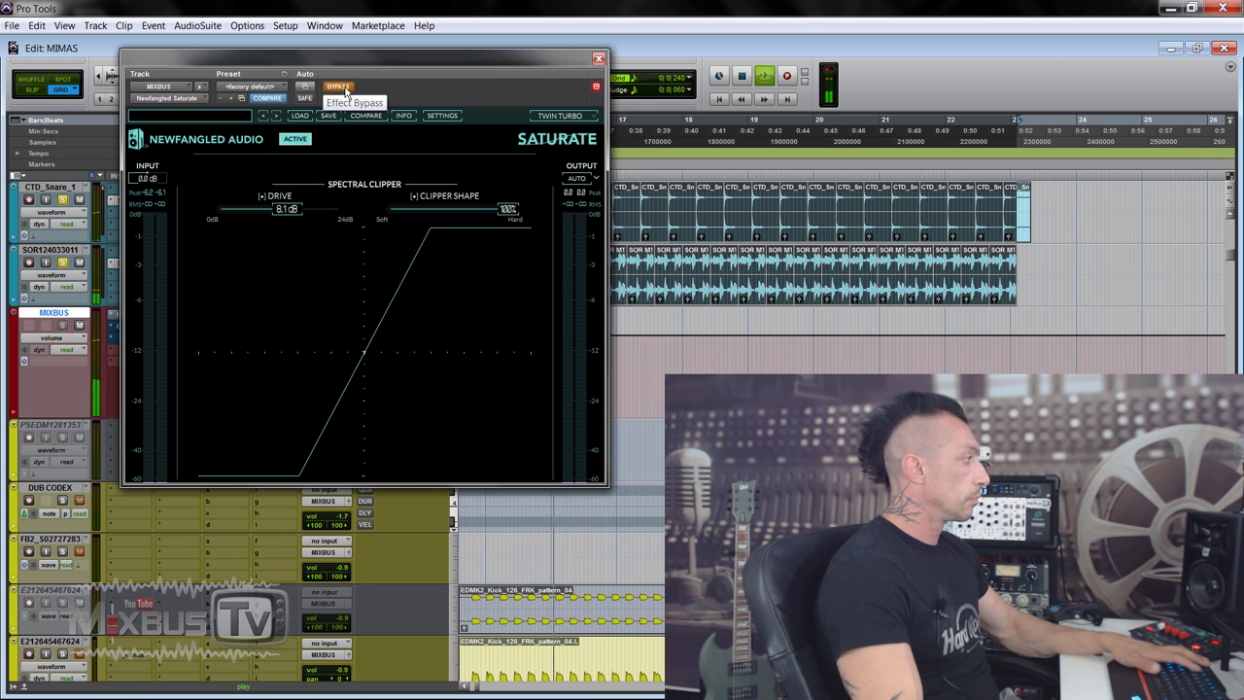
pyautogui.click(345, 89)
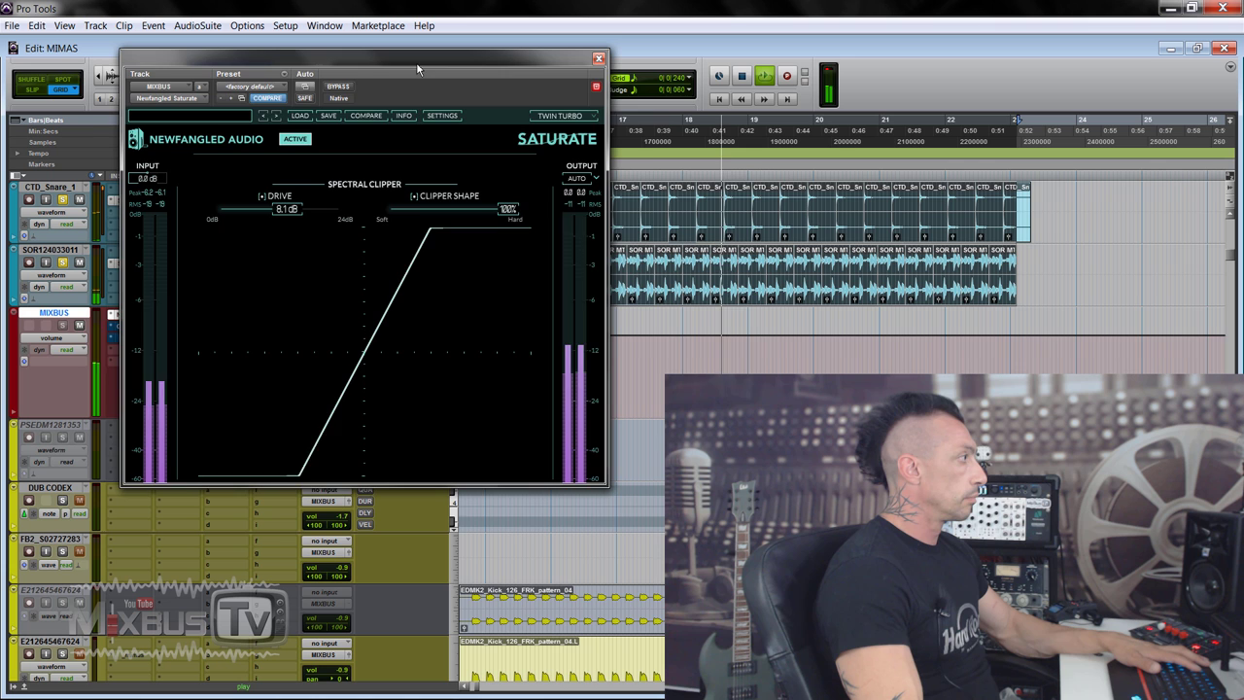
pyautogui.moveTo(416, 60); pyautogui.dragTo(456, 62)
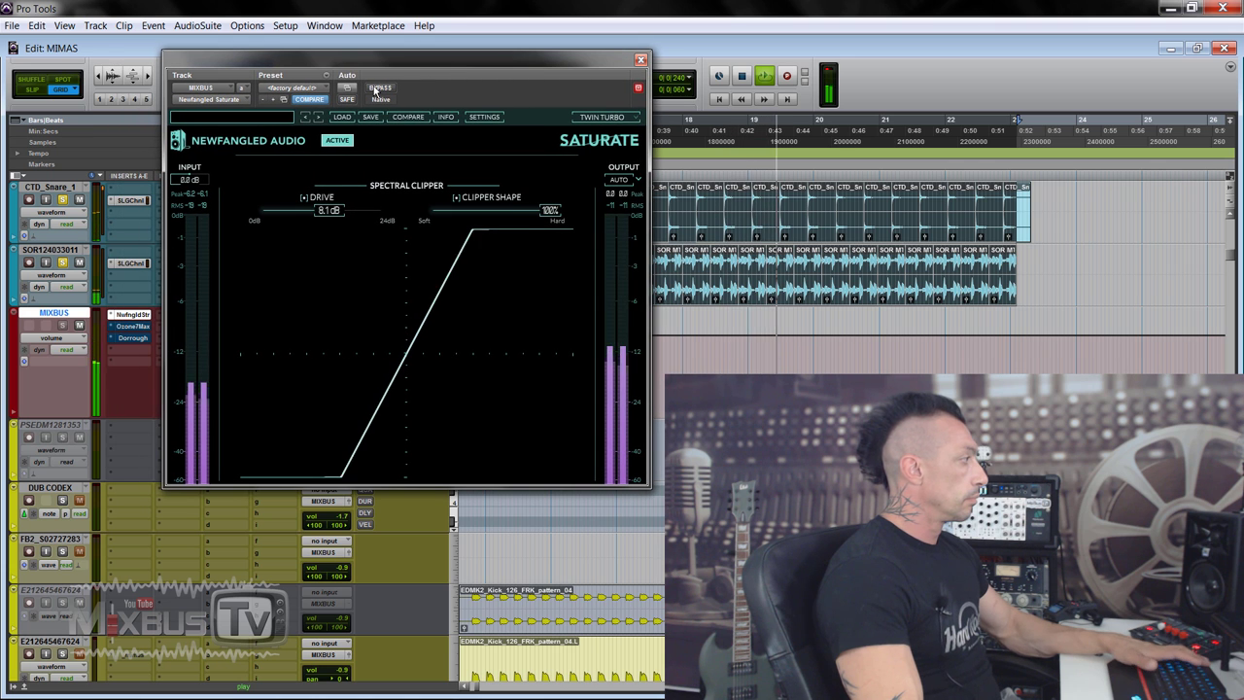
# Stop playback and raise Saturate's drive to 11.8 dB.
pyautogui.press('space')
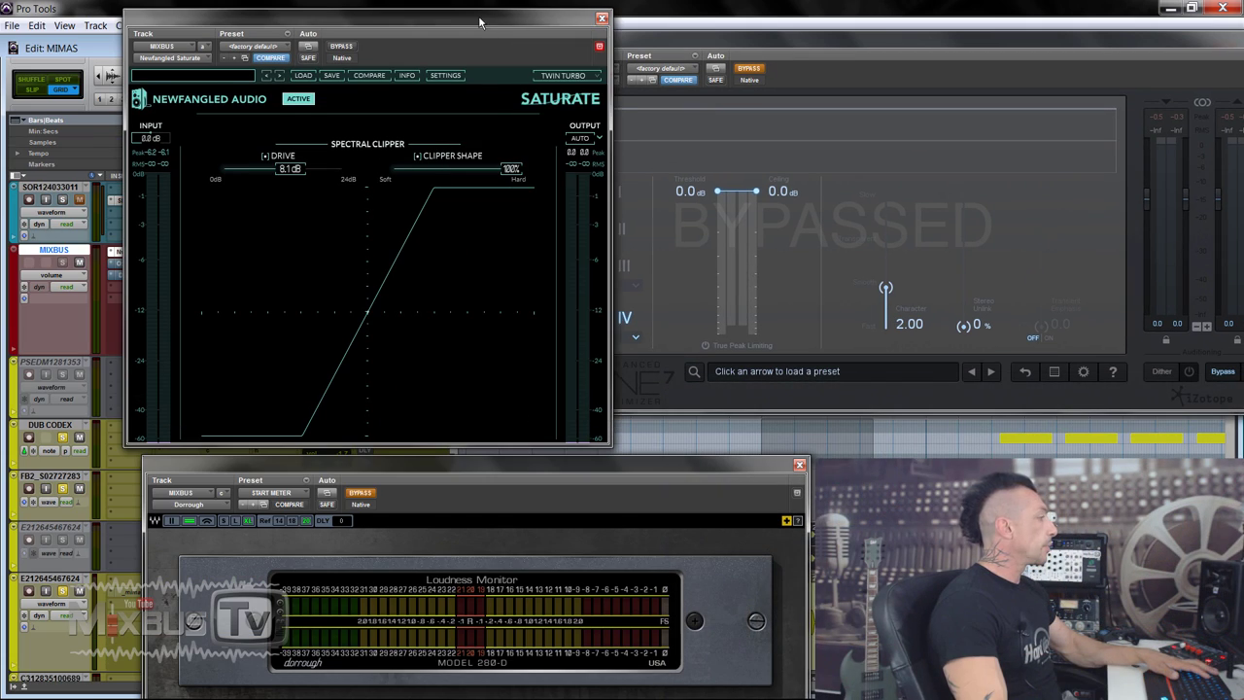
pyautogui.moveTo(479, 21); pyautogui.dragTo(445, 27)
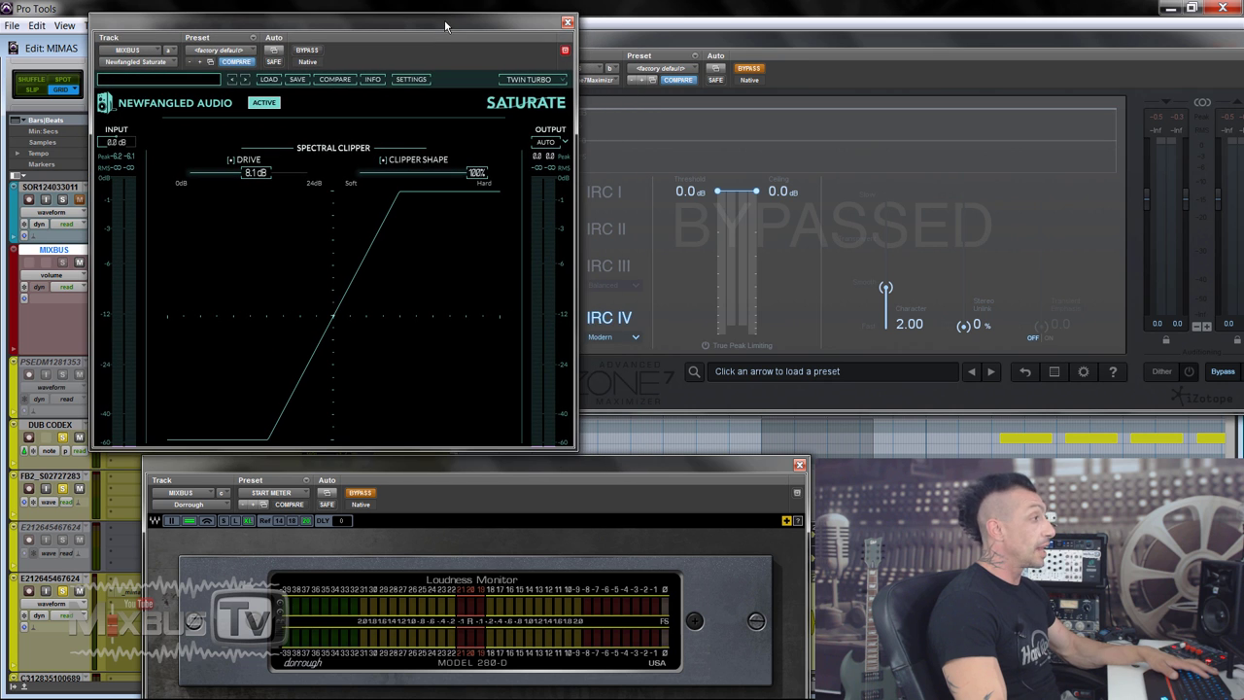
pyautogui.click(812, 41)
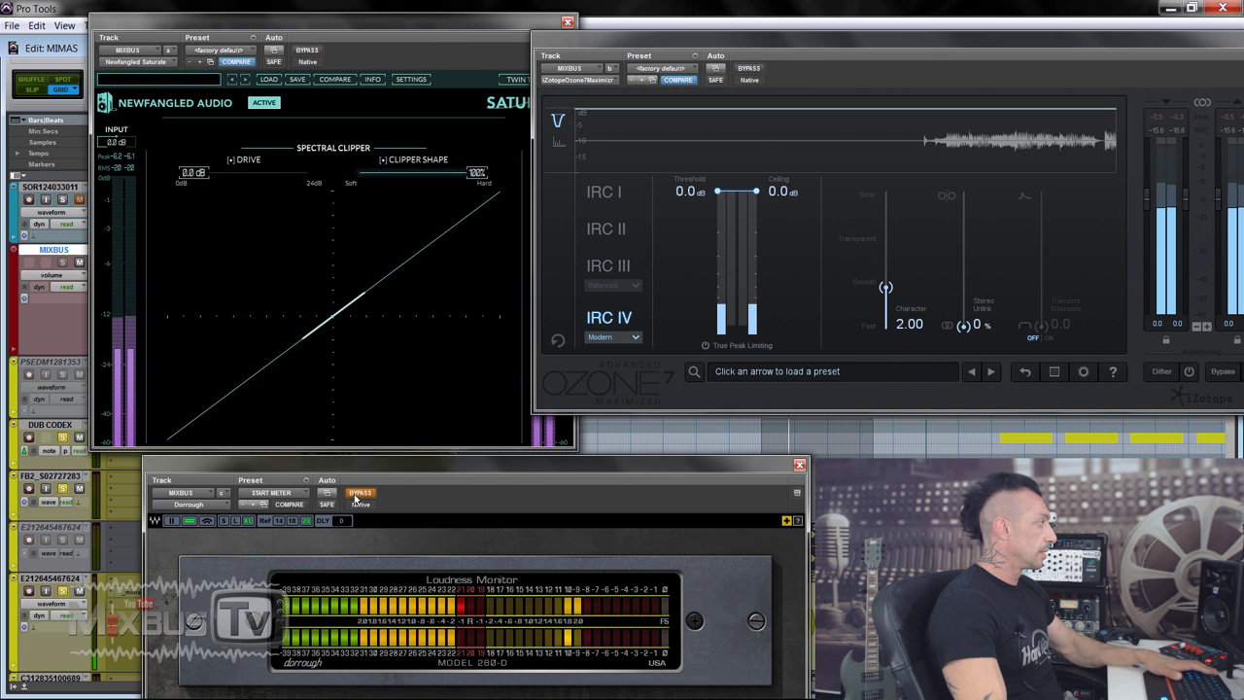
pyautogui.click(200, 175)
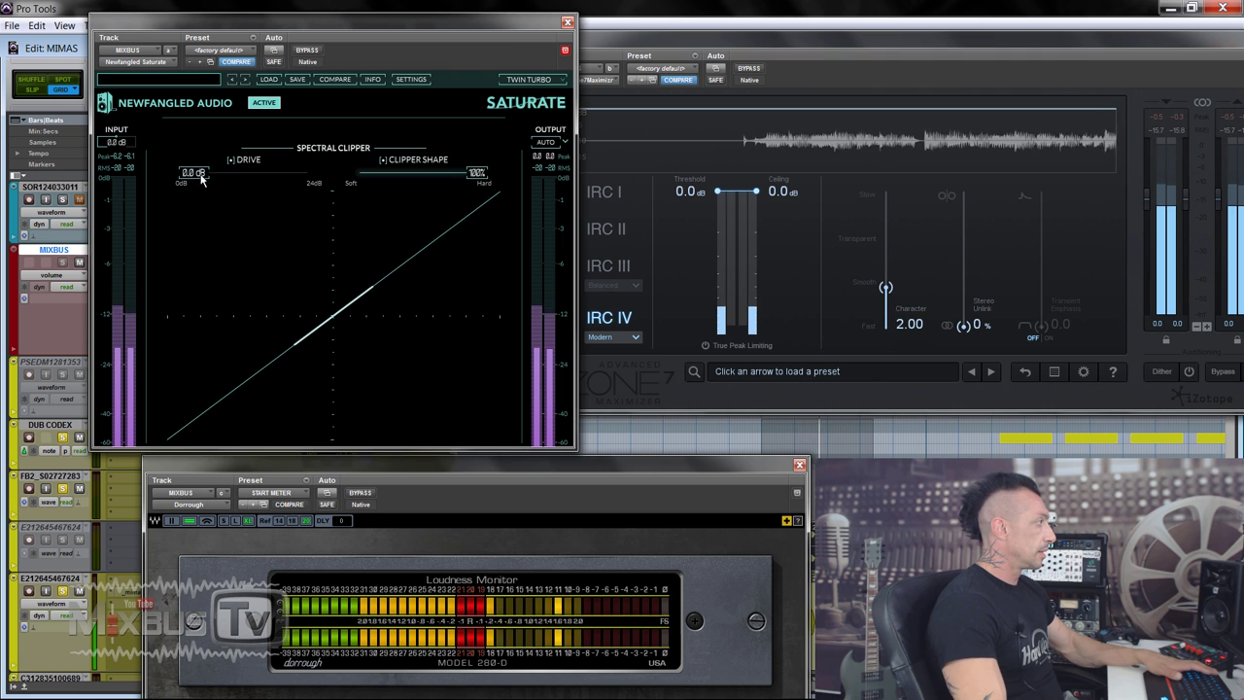
pyautogui.moveTo(199, 175); pyautogui.dragTo(312, 187)
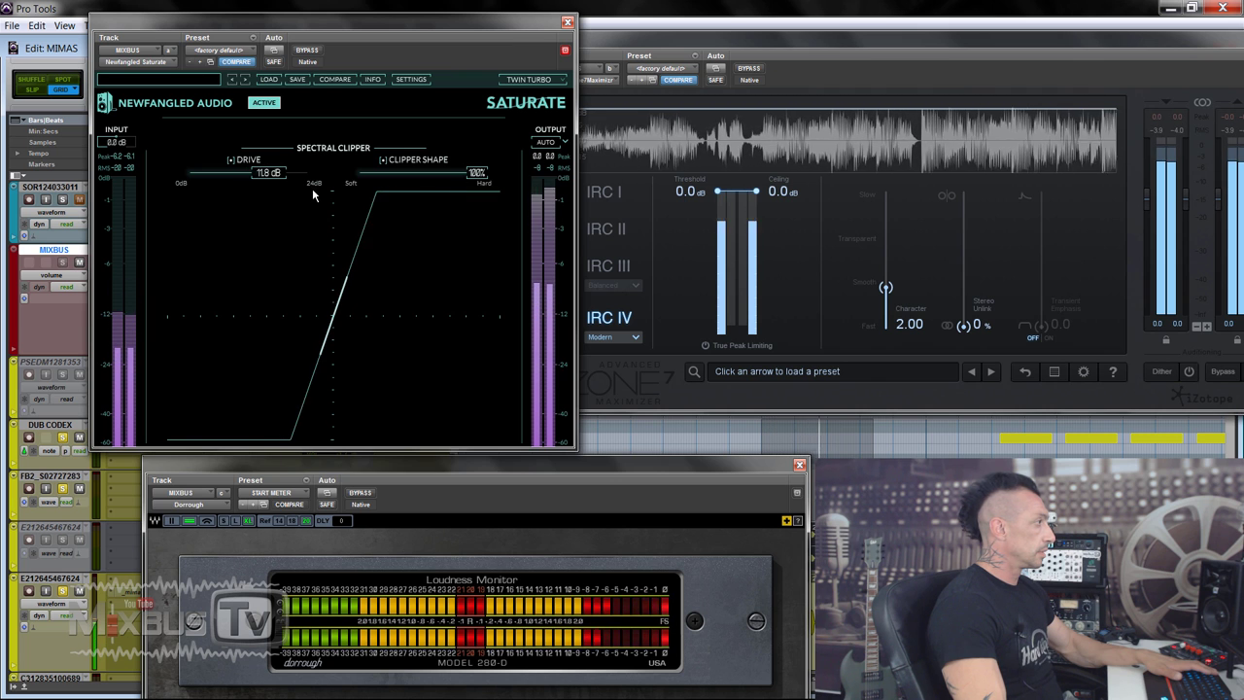
# Set the Ozone maximizer ceiling to -0.2 dB and threshold to -1.3 dB, watching the Loudness Monitor.
pyautogui.click(781, 194)
pyautogui.click(783, 194)
pyautogui.write('-0.2')
pyautogui.press('Return')
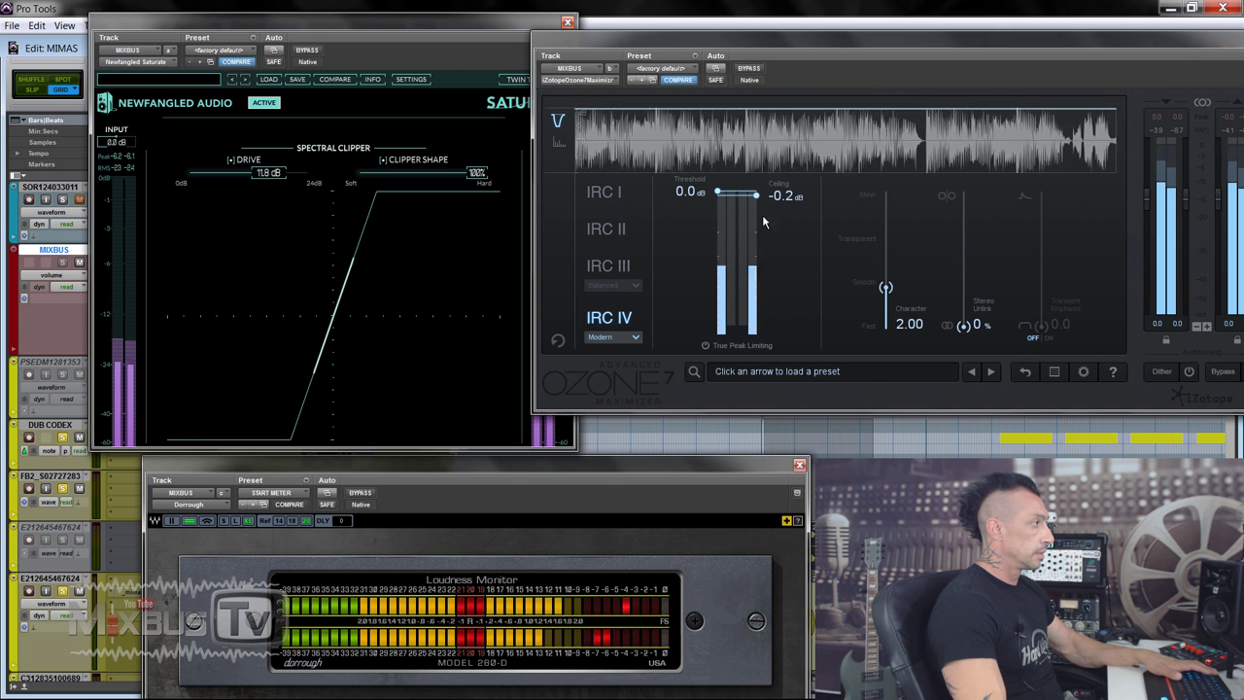
pyautogui.moveTo(686, 191); pyautogui.dragTo(692, 230)
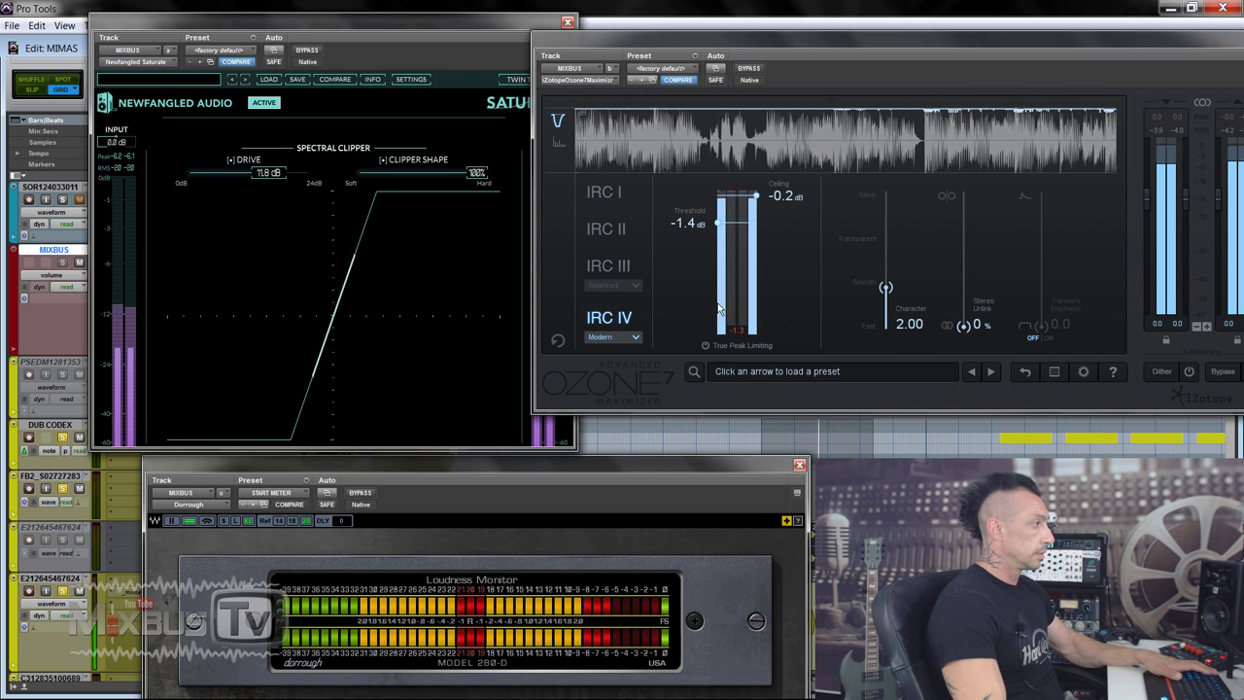
pyautogui.moveTo(722, 464); pyautogui.dragTo(733, 453)
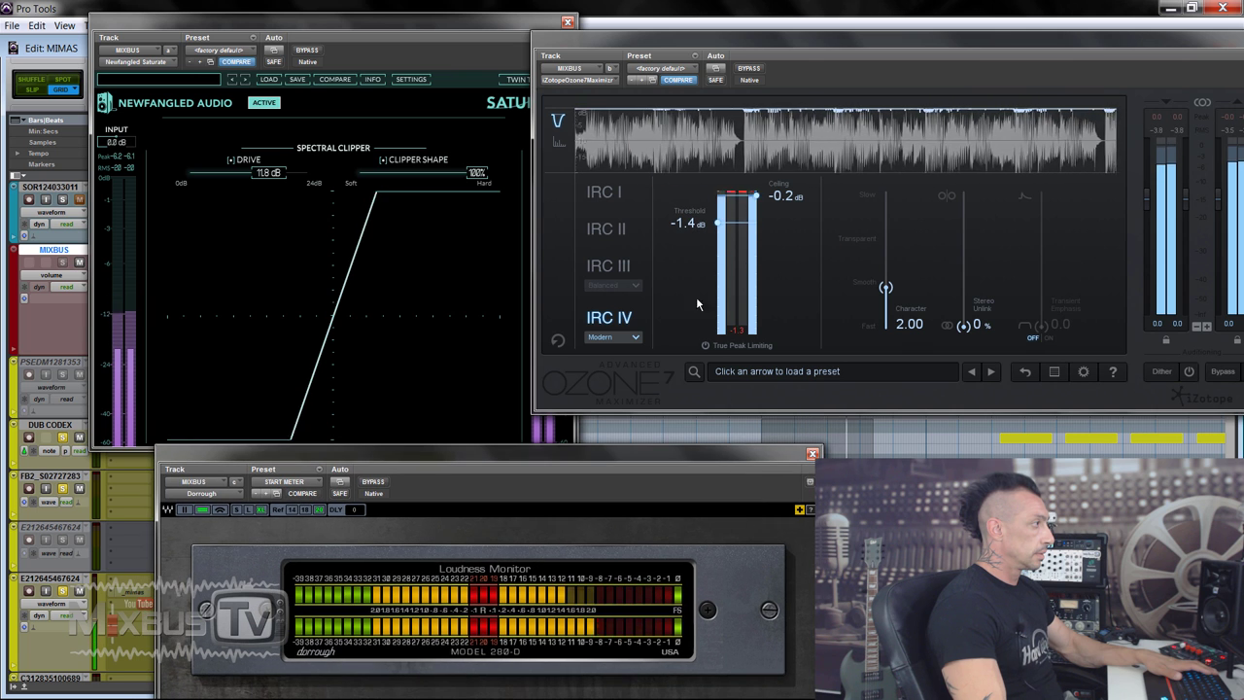
pyautogui.moveTo(690, 230); pyautogui.dragTo(689, 227)
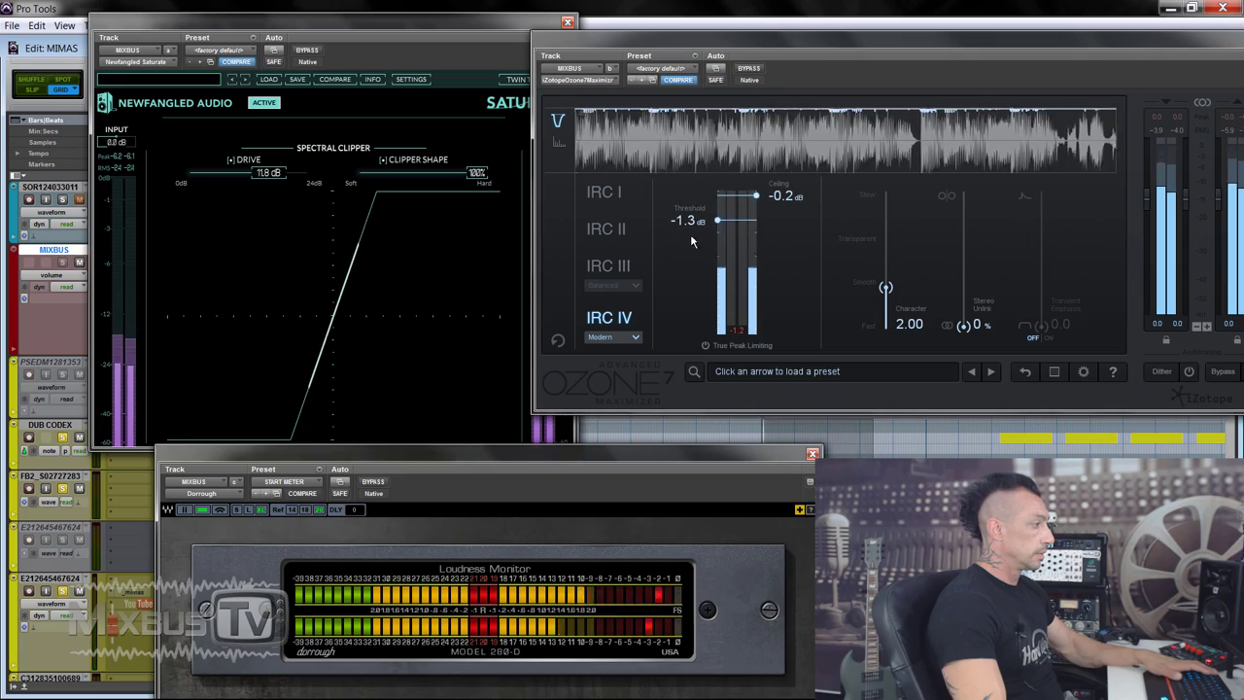
pyautogui.moveTo(732, 453); pyautogui.dragTo(766, 186)
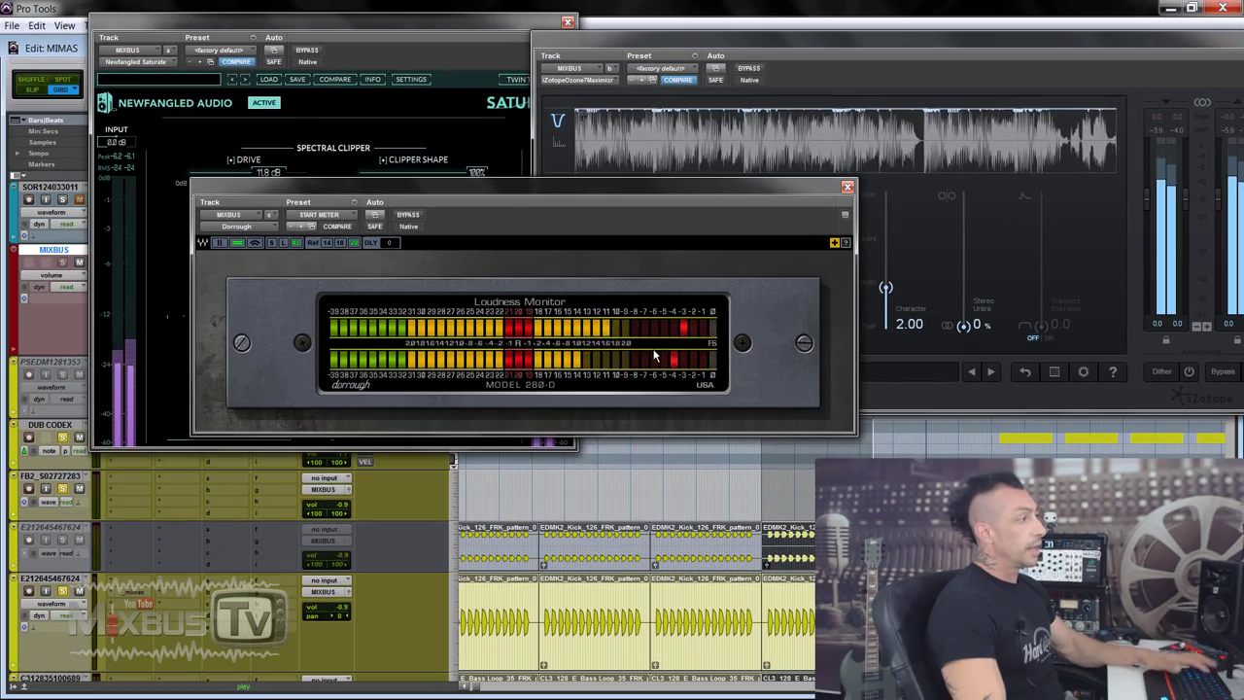
# Stop playback and move the Loudness Monitor down so Saturate sits in front of Ozone.
pyautogui.press('space')
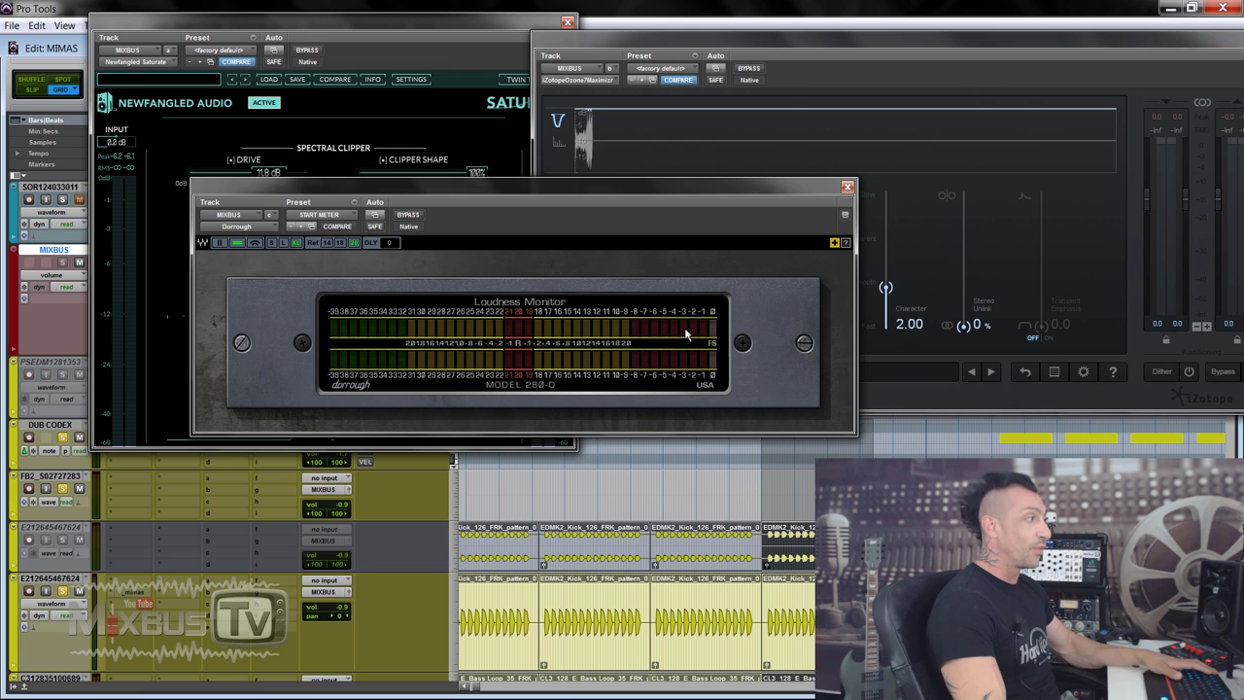
pyautogui.moveTo(779, 192); pyautogui.dragTo(1034, 407)
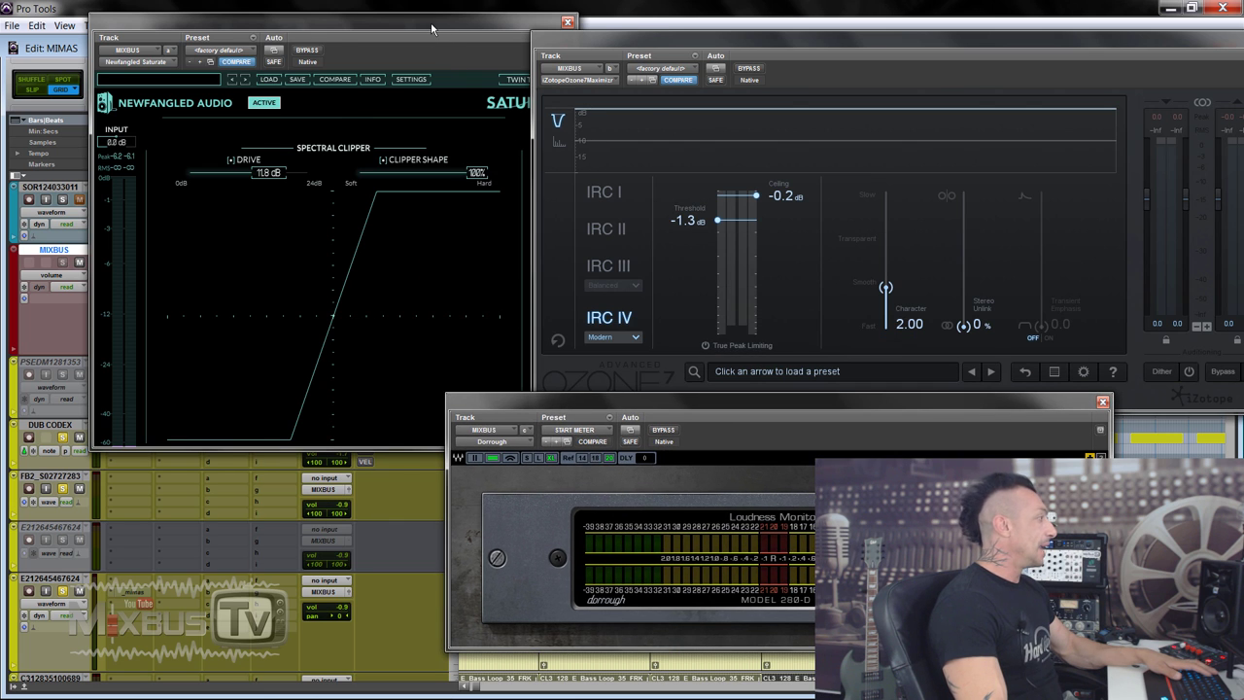
pyautogui.moveTo(432, 30); pyautogui.dragTo(508, 33)
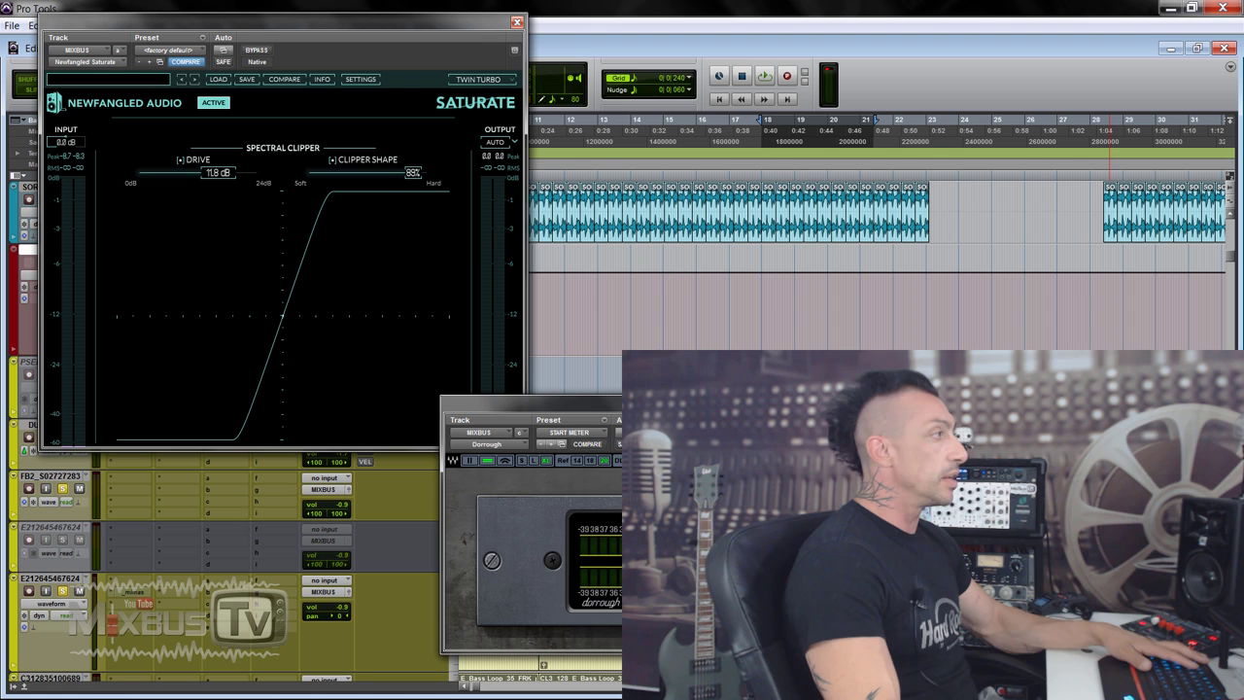
# Move the Saturate window lower right, then close it to reveal the MIXBUS insert chain.
pyautogui.moveTo(479, 21); pyautogui.dragTo(549, 124)
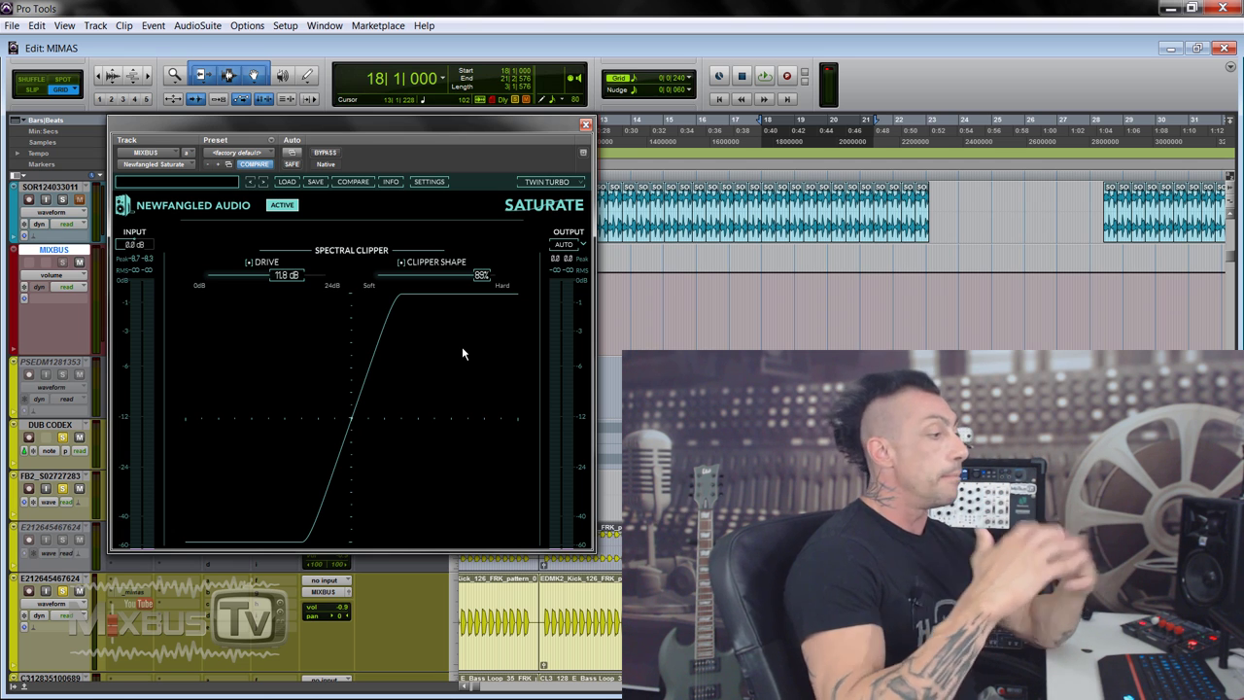
pyautogui.hotkey('ctrl', 'w')
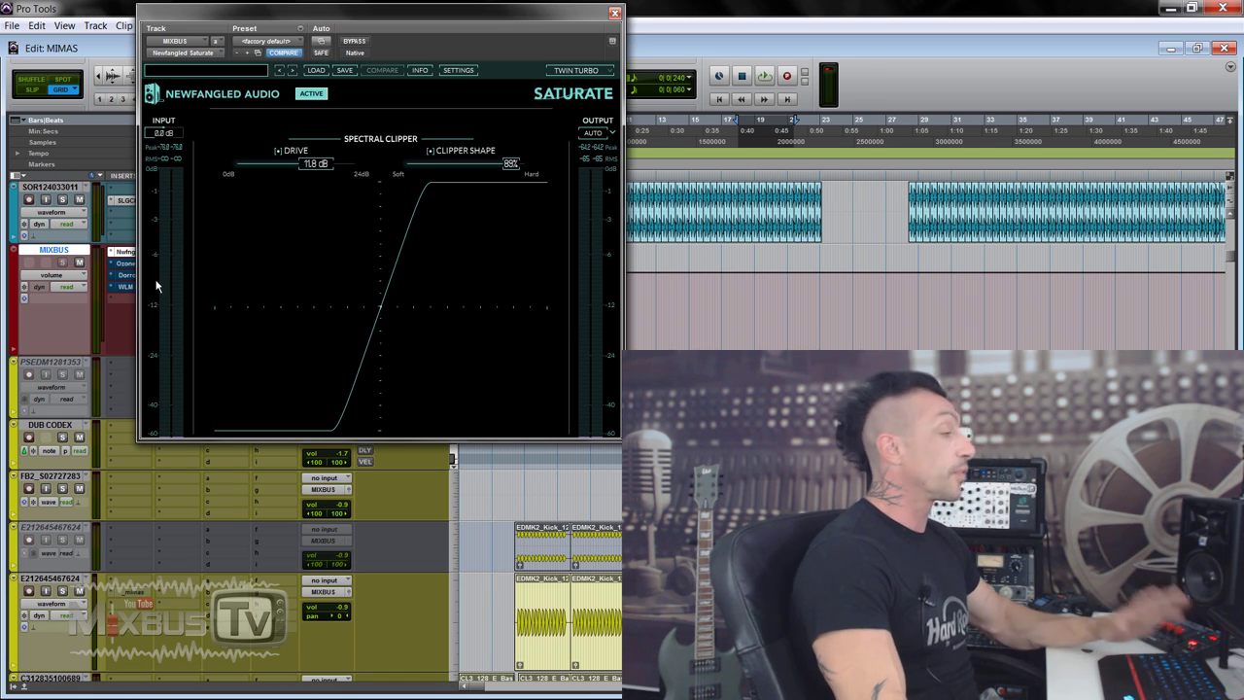
# Switch Saturate's output from auto to a fixed level and lower it during playback.
pyautogui.scroll(5, 116, 390)
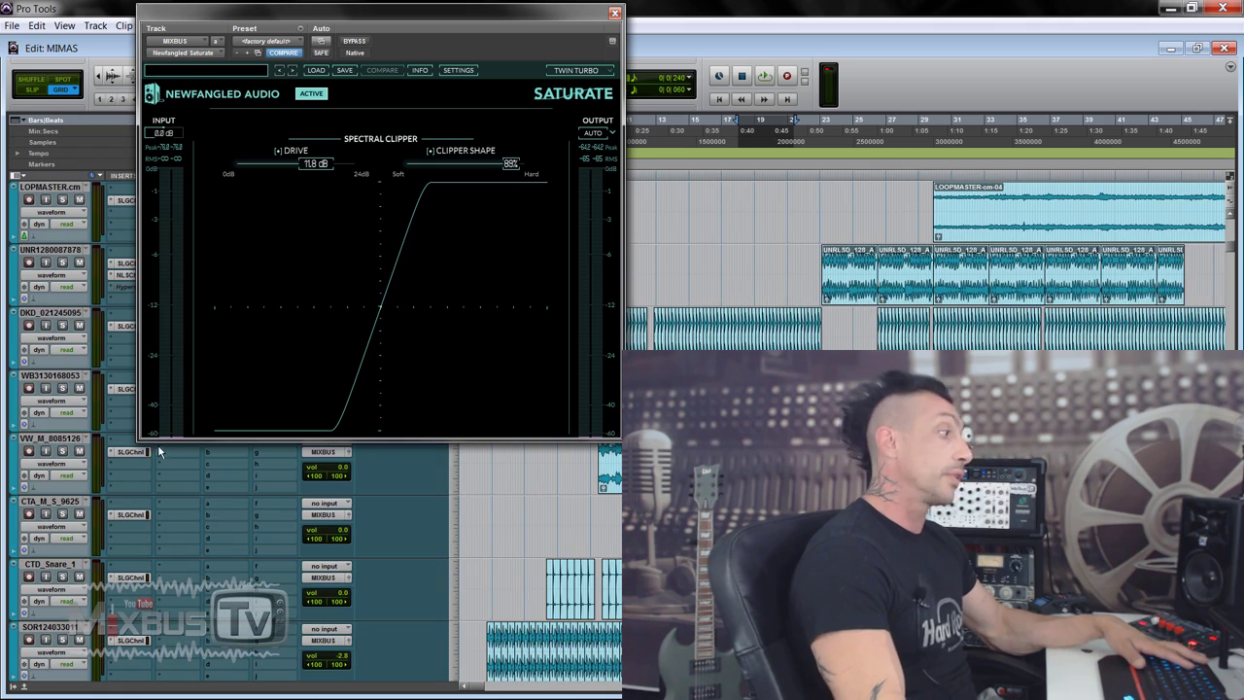
pyautogui.scroll(10, 162, 457)
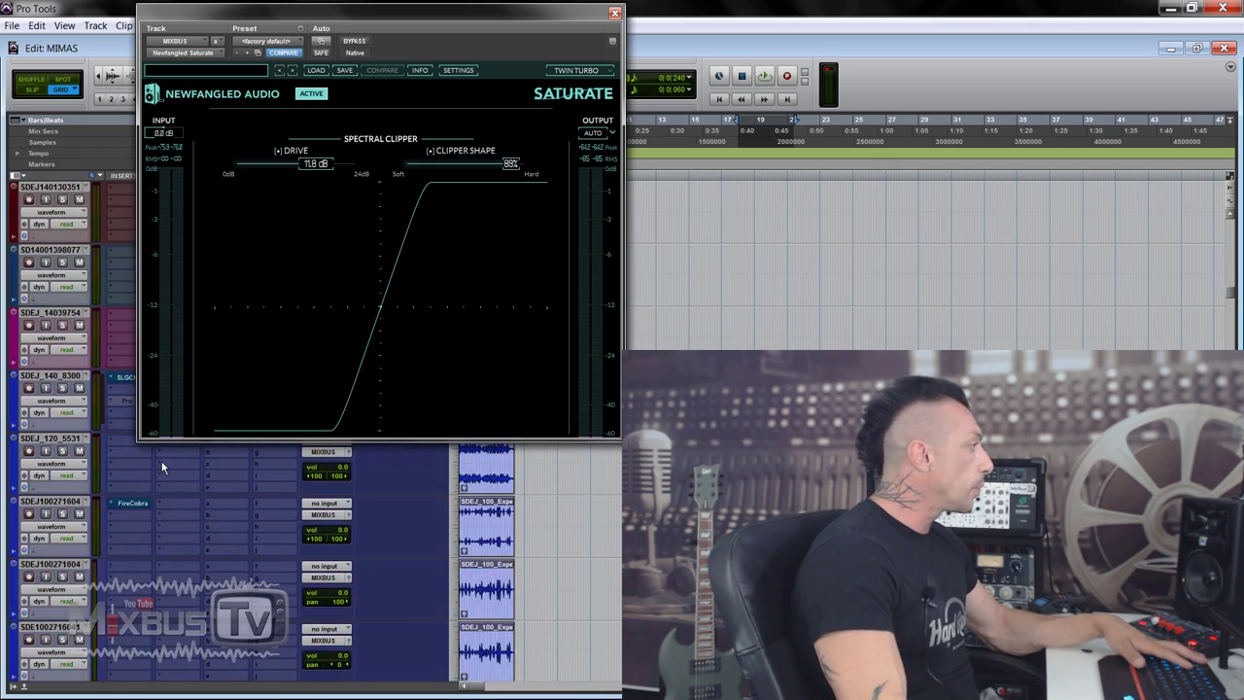
pyautogui.scroll(-5, 161, 468)
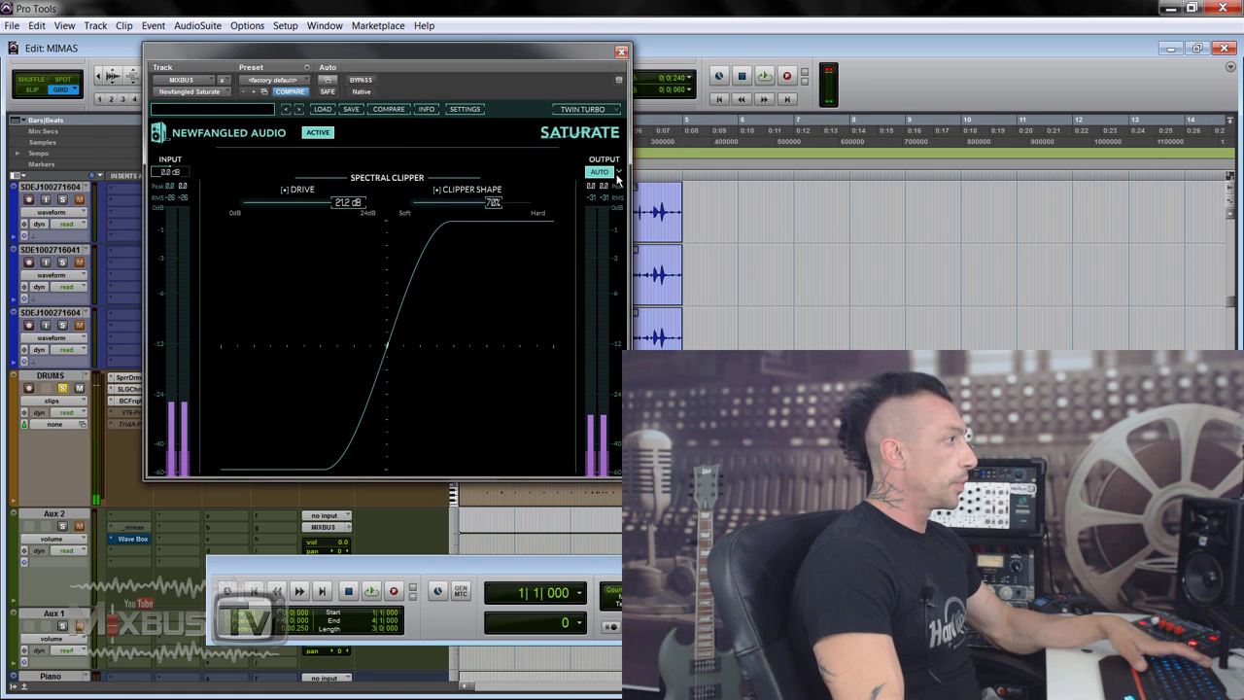
pyautogui.click(618, 172)
pyautogui.click(643, 189)
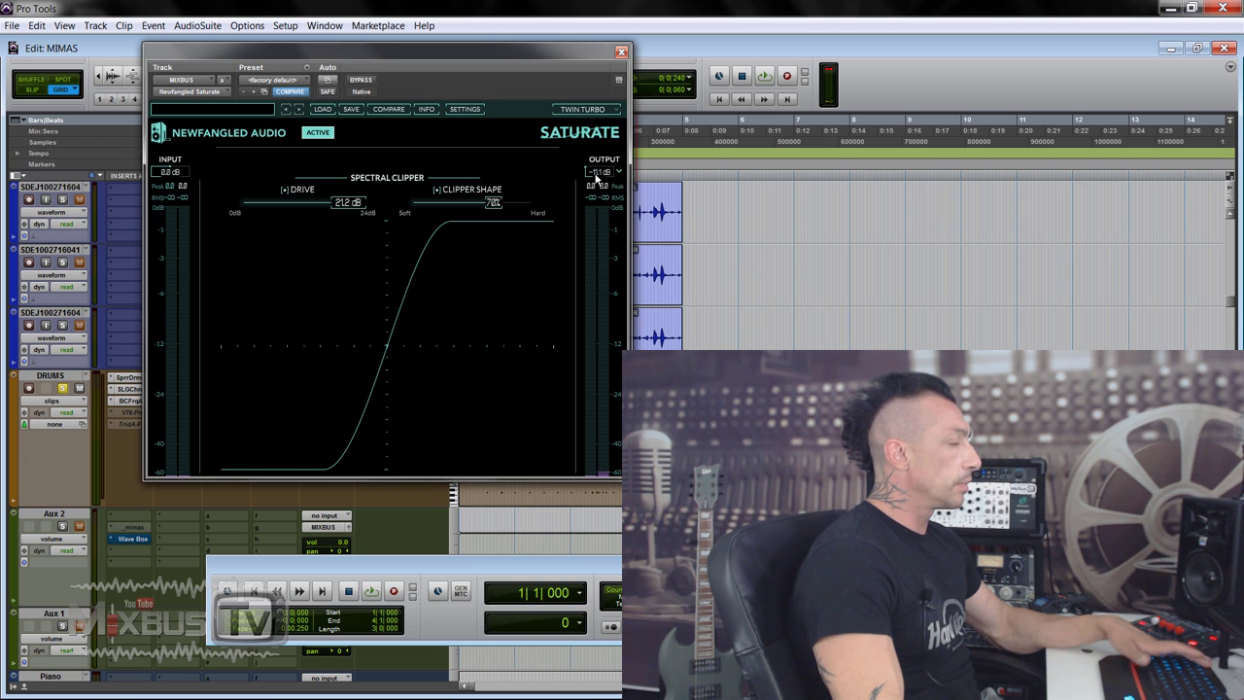
pyautogui.press('space')
pyautogui.moveTo(596, 178); pyautogui.dragTo(597, 193)
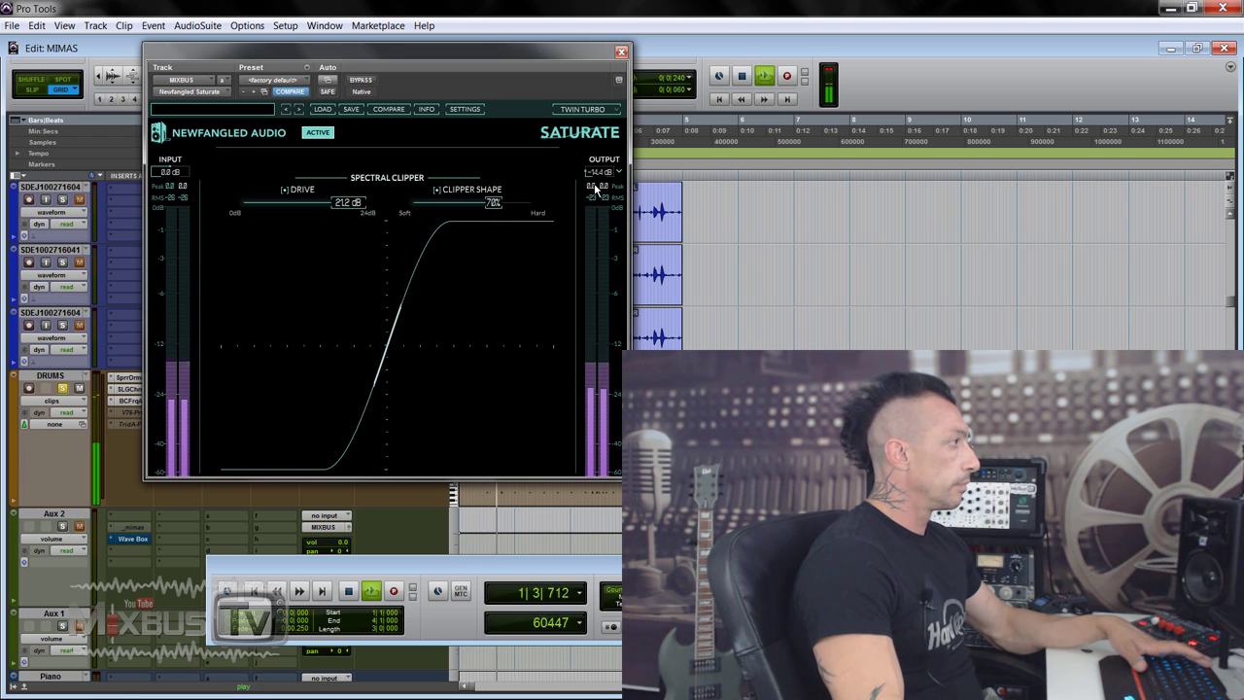
# A/B the clipper against bypass, set the clipper shape to about 73%, and stop playback.
pyautogui.click(355, 82)
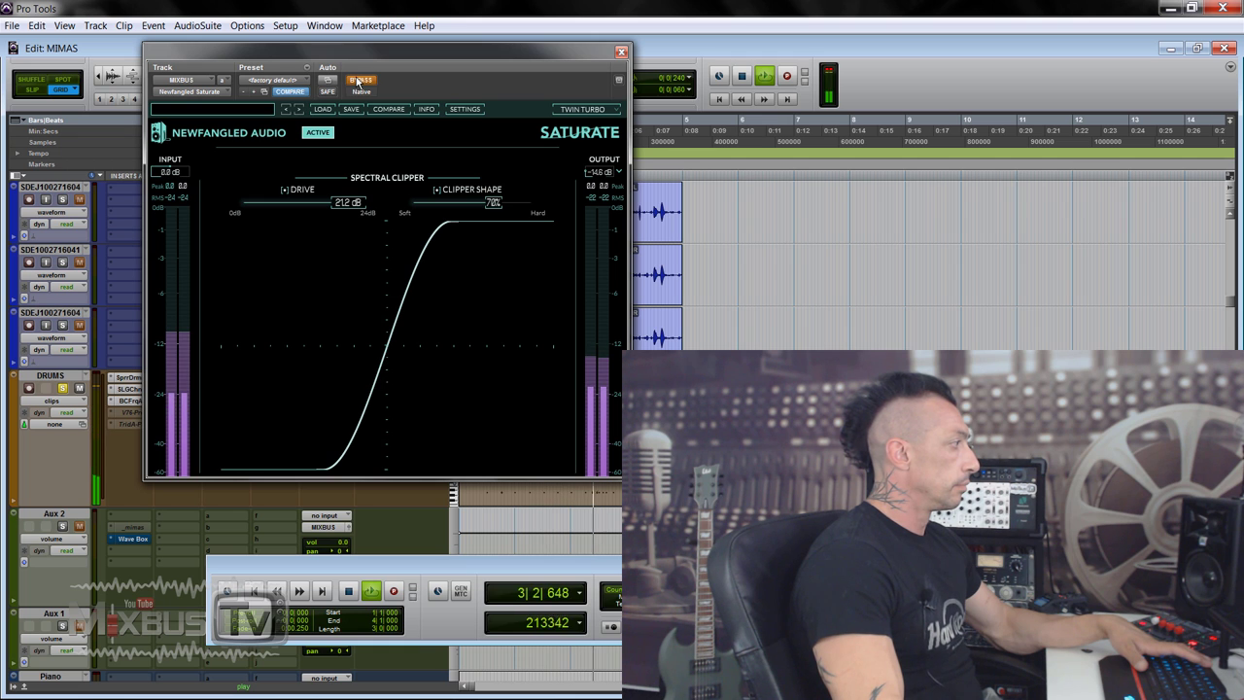
pyautogui.click(357, 82)
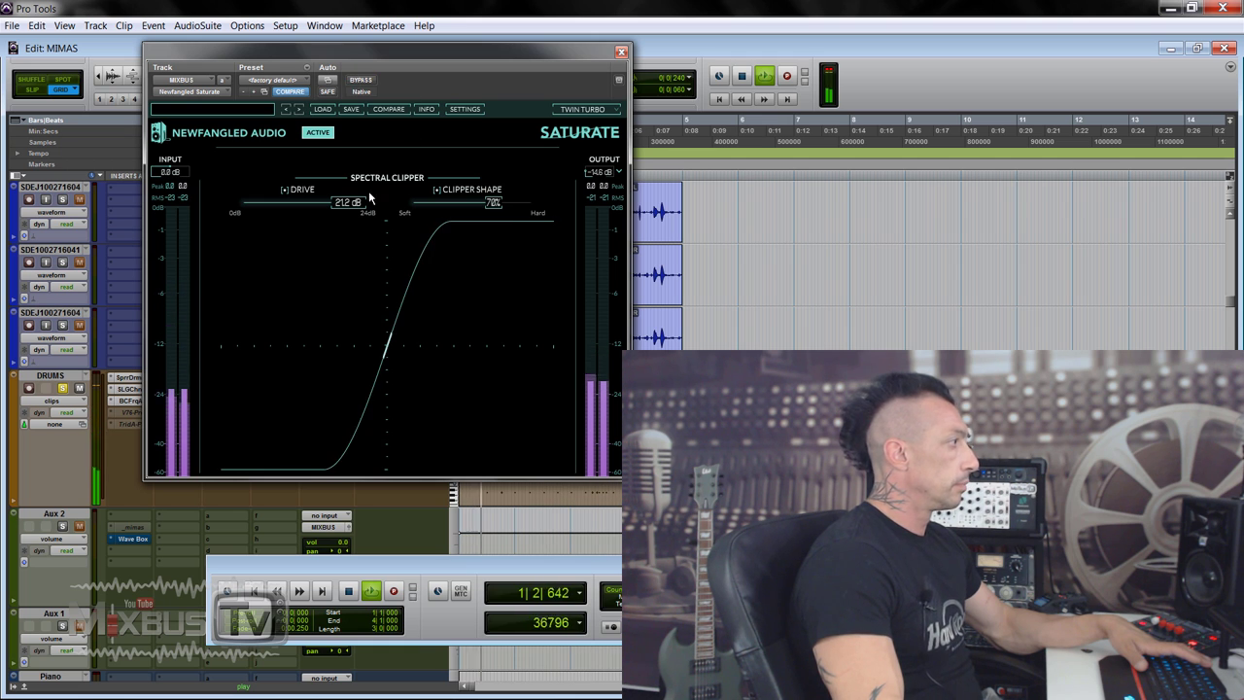
pyautogui.moveTo(493, 203); pyautogui.dragTo(500, 233)
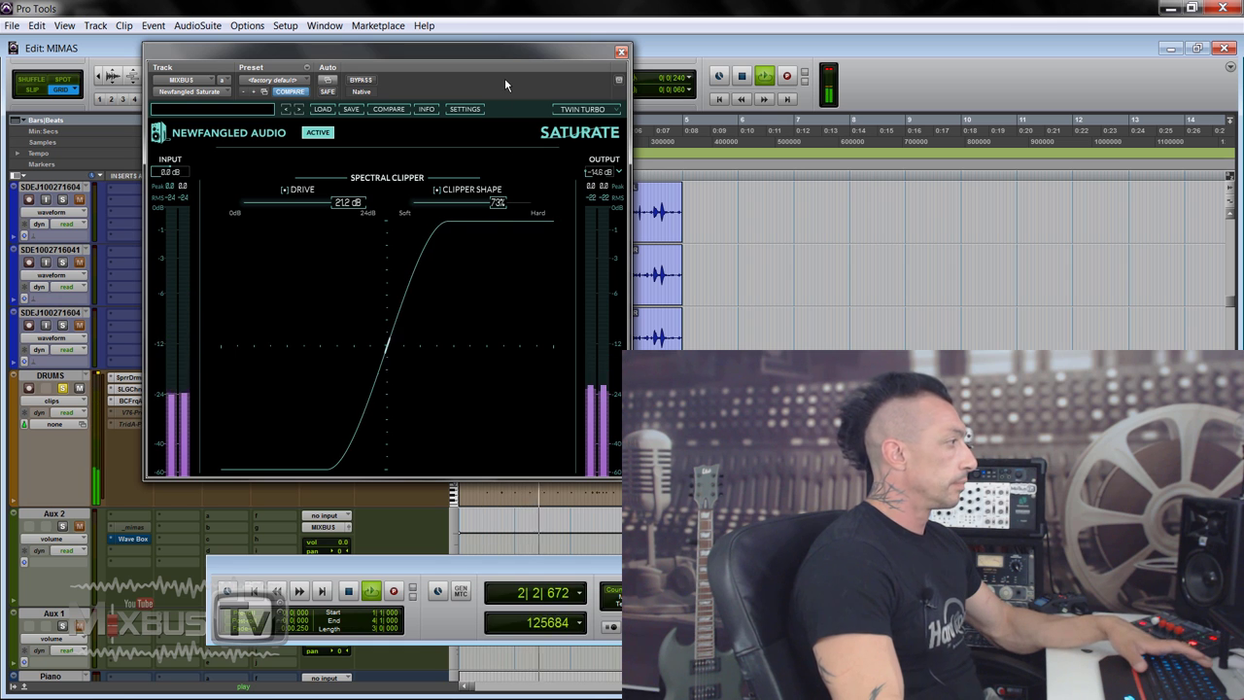
pyautogui.press('space')
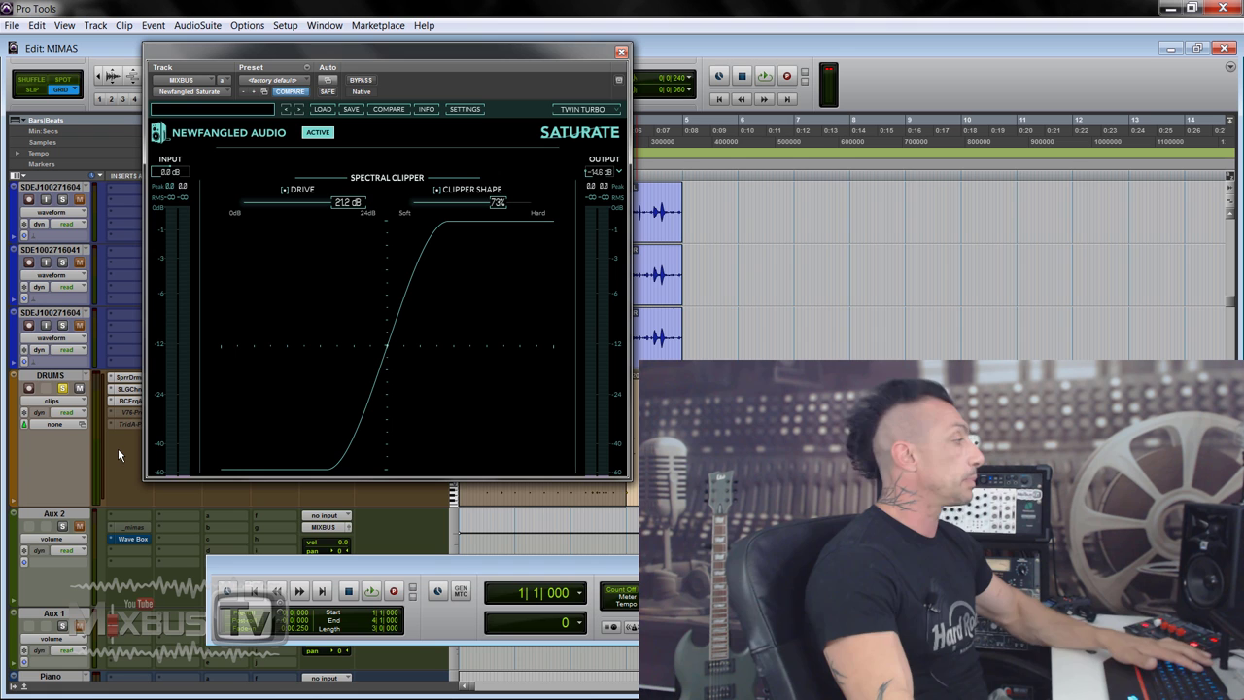
pyautogui.scroll(-1, 119, 408)
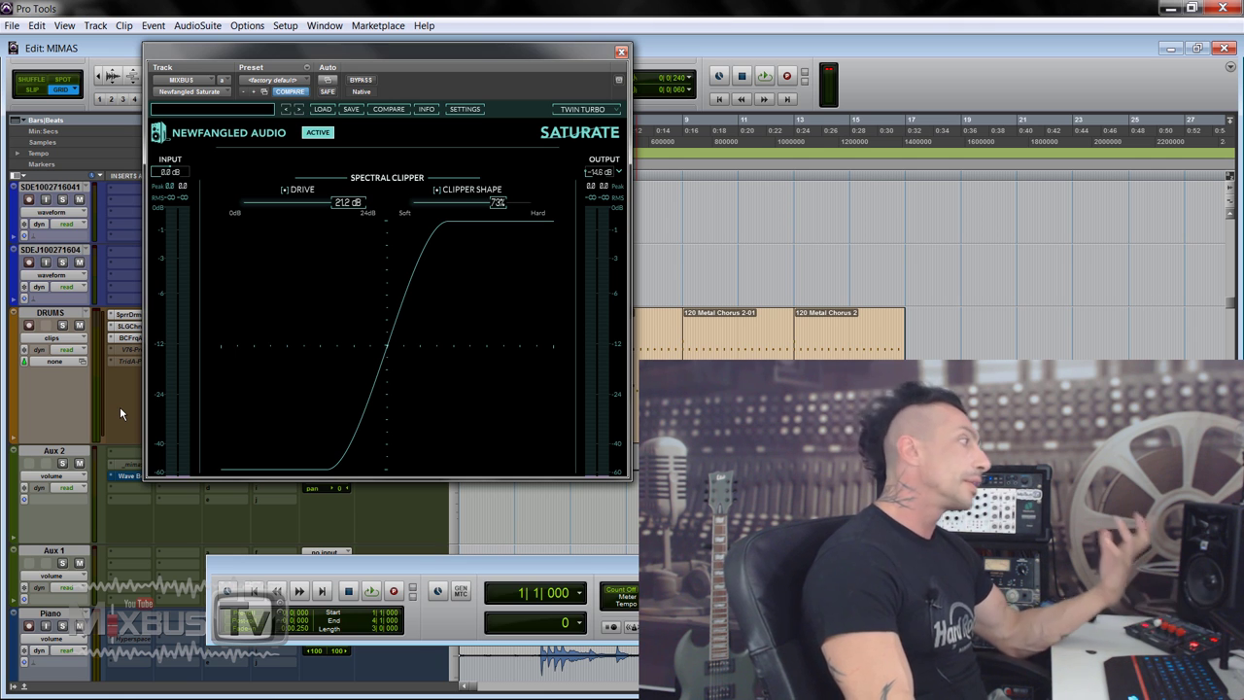
# Move the Saturate window off the track columns and start session playback.
pyautogui.scroll(5, 118, 409)
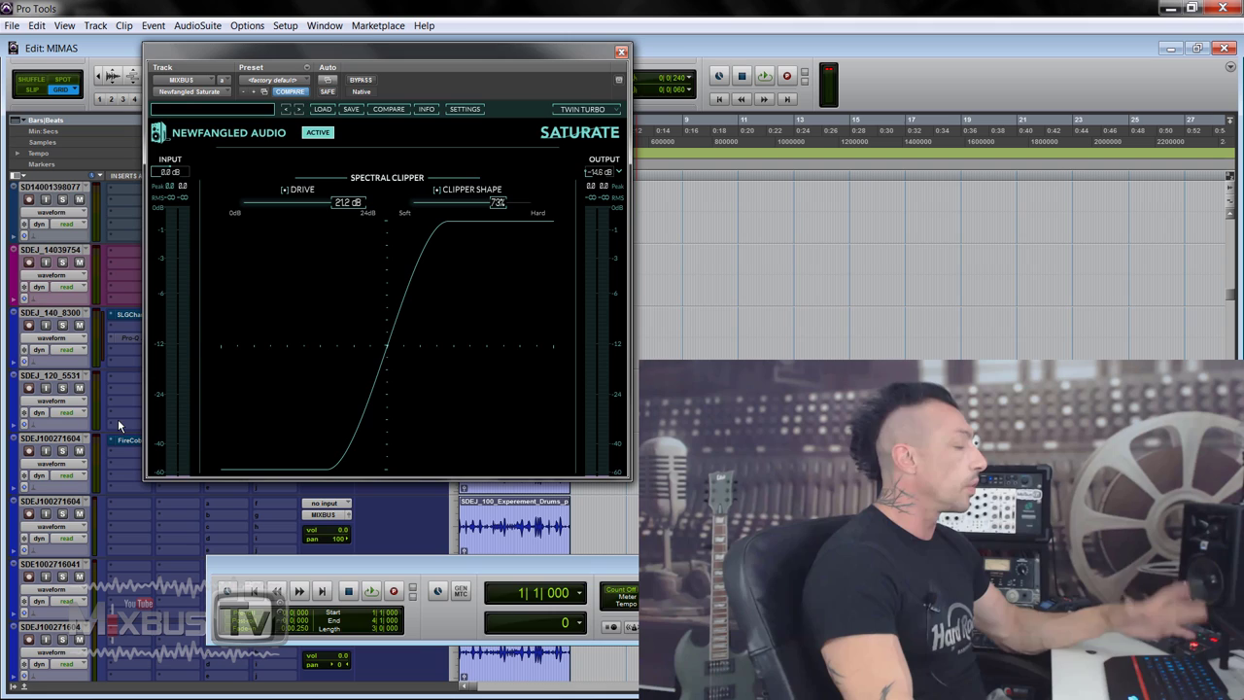
pyautogui.scroll(5, 304, 482)
pyautogui.moveTo(304, 55); pyautogui.dragTo(277, 64)
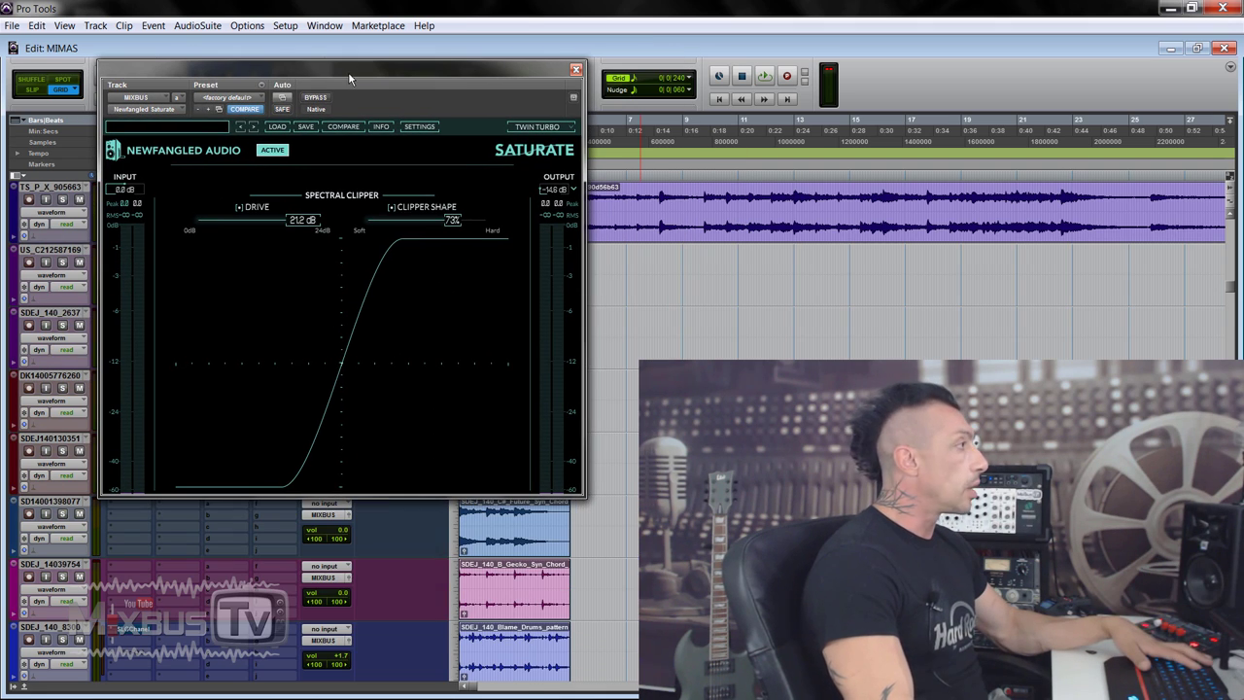
pyautogui.moveTo(429, 71); pyautogui.dragTo(909, 108)
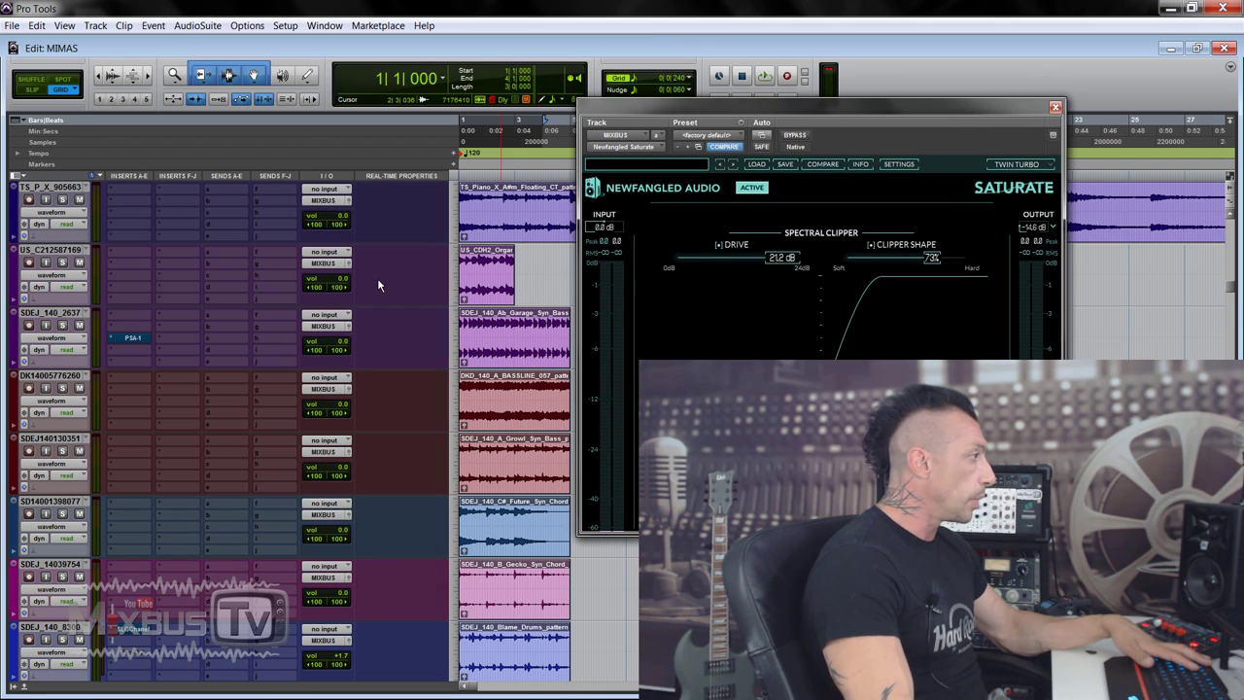
pyautogui.scroll(-4, 378, 284)
pyautogui.press('space')
pyautogui.scroll(-2, 211, 366)
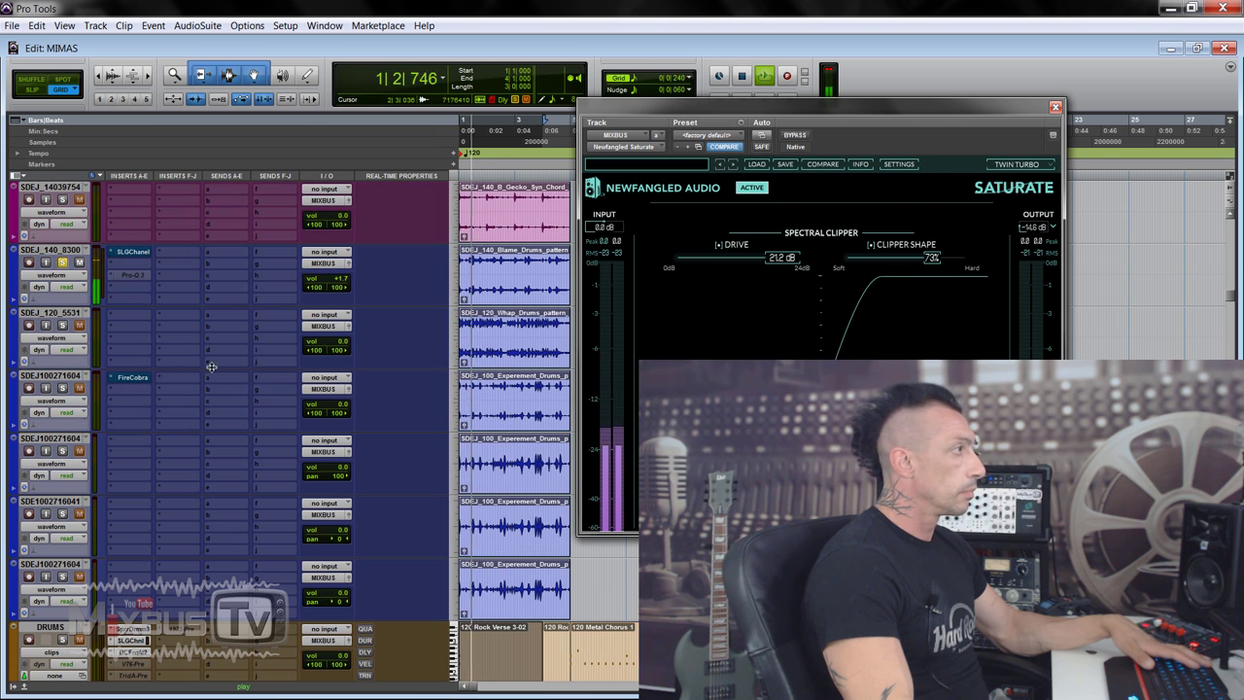
pyautogui.moveTo(783, 109); pyautogui.dragTo(340, 86)
# A/B against bypass, lower the drive to about 13.9 dB, and set output gain to automatic.
pyautogui.click(431, 146)
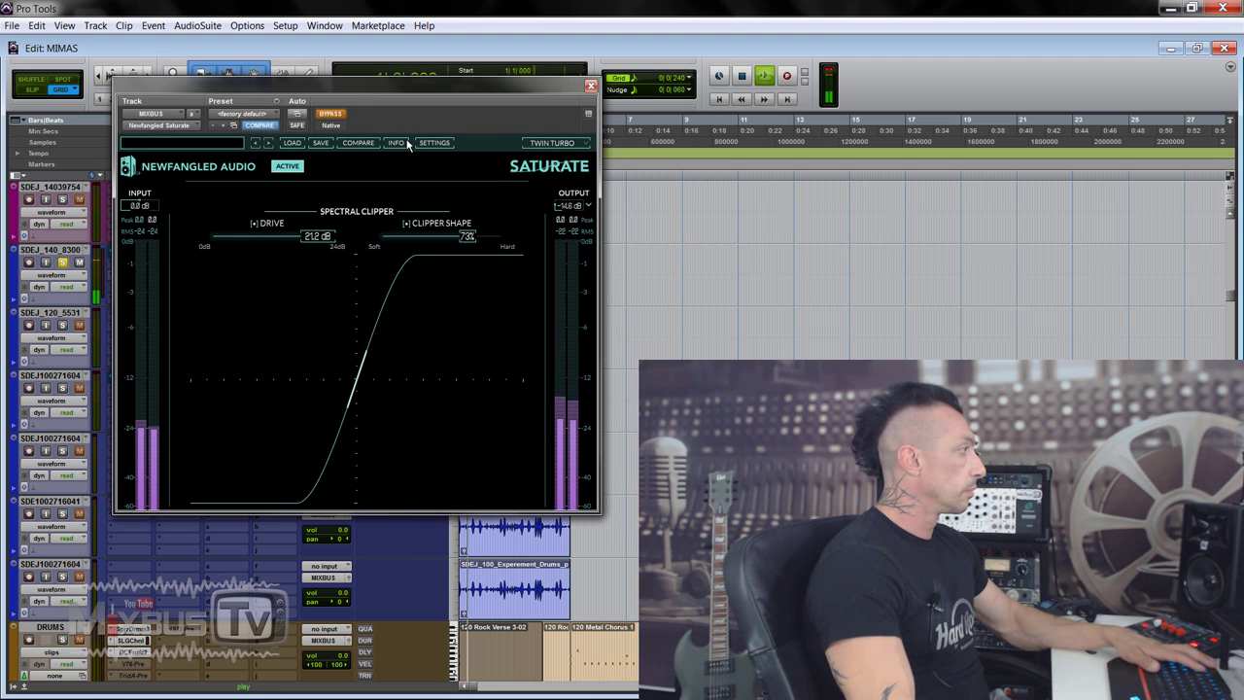
pyautogui.click(340, 116)
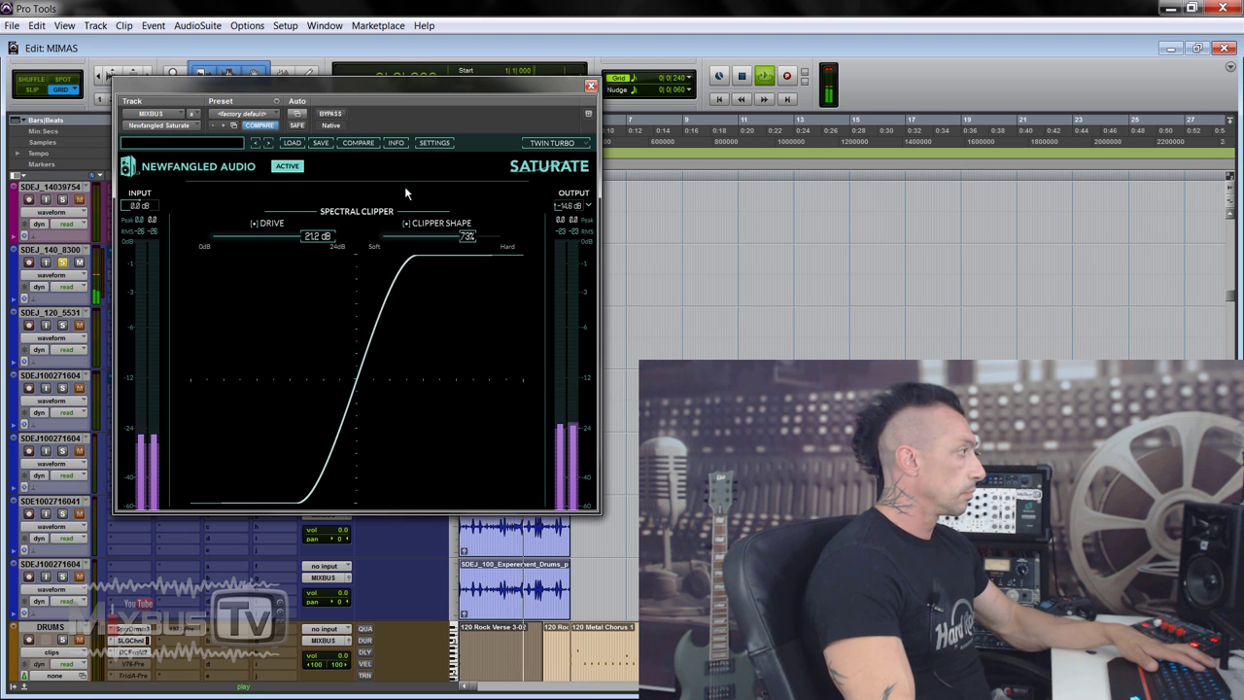
pyautogui.moveTo(315, 240); pyautogui.dragTo(280, 304)
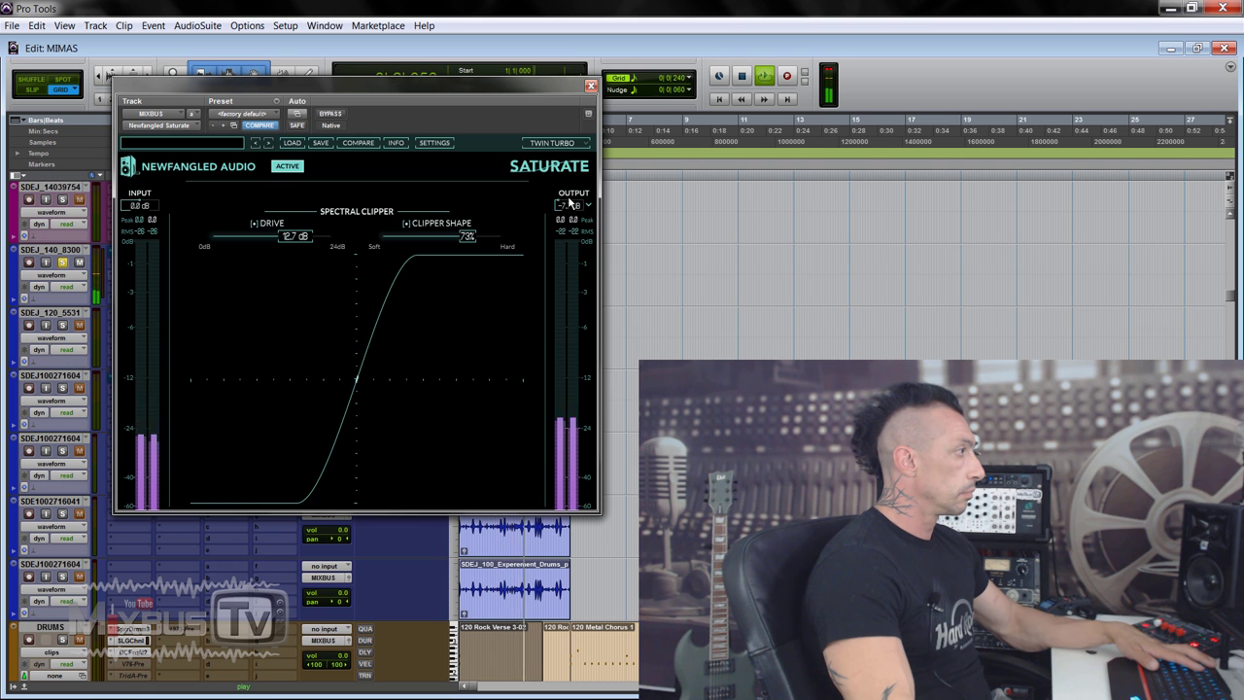
pyautogui.scroll(-5, 596, 216)
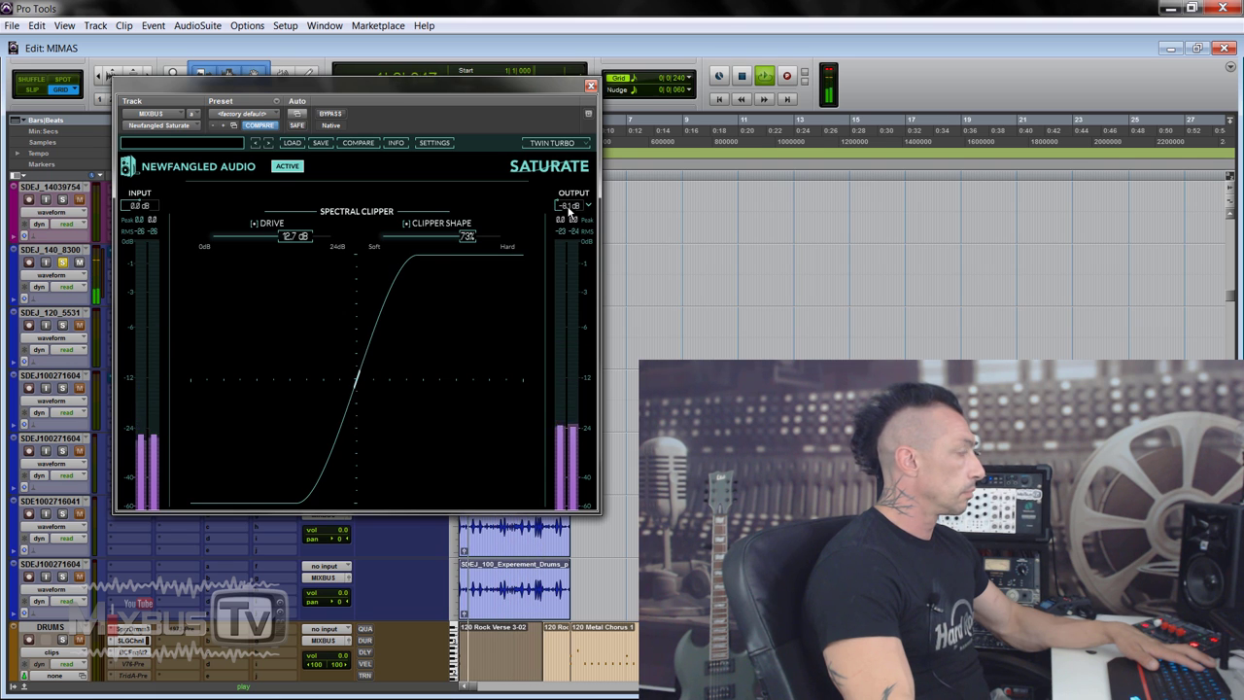
pyautogui.scroll(3, 569, 209)
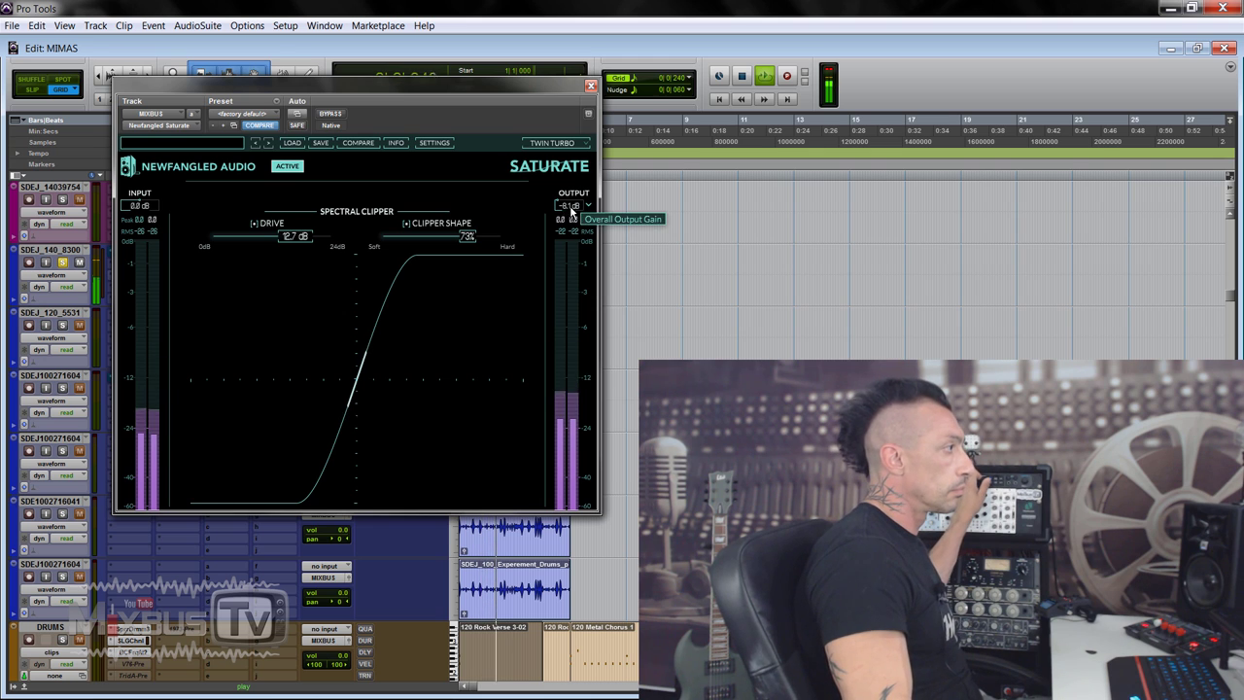
pyautogui.scroll(4, 573, 204)
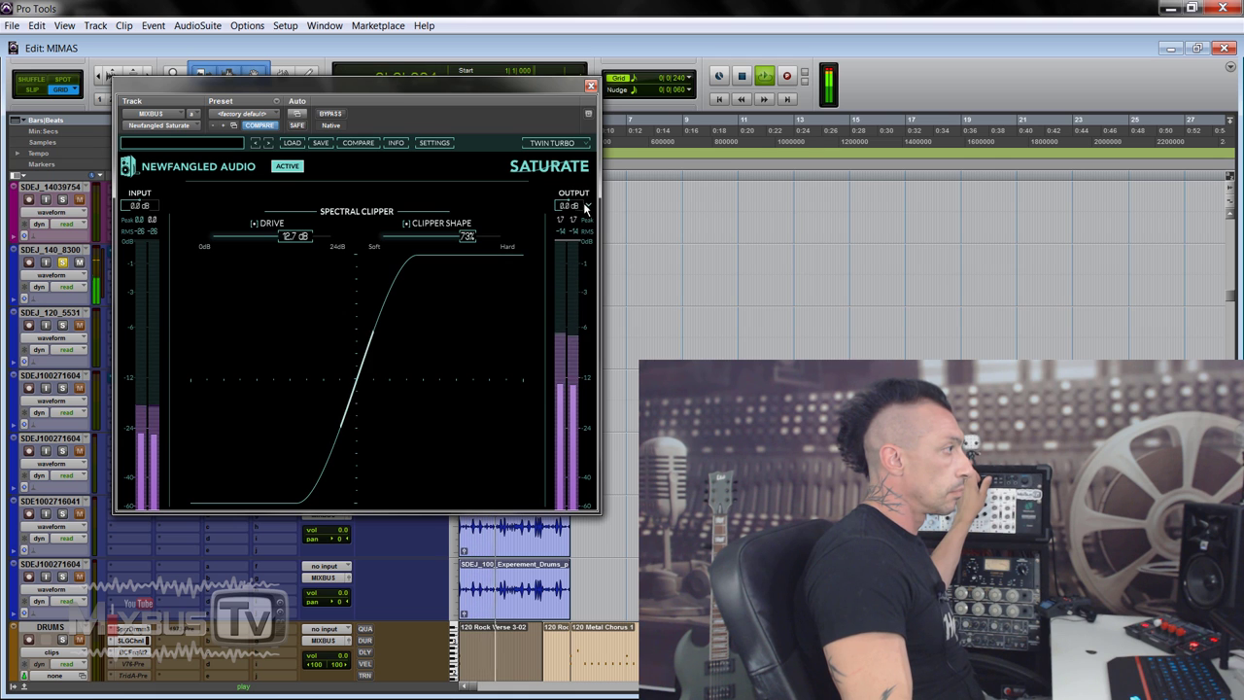
pyautogui.click(585, 204)
pyautogui.click(604, 237)
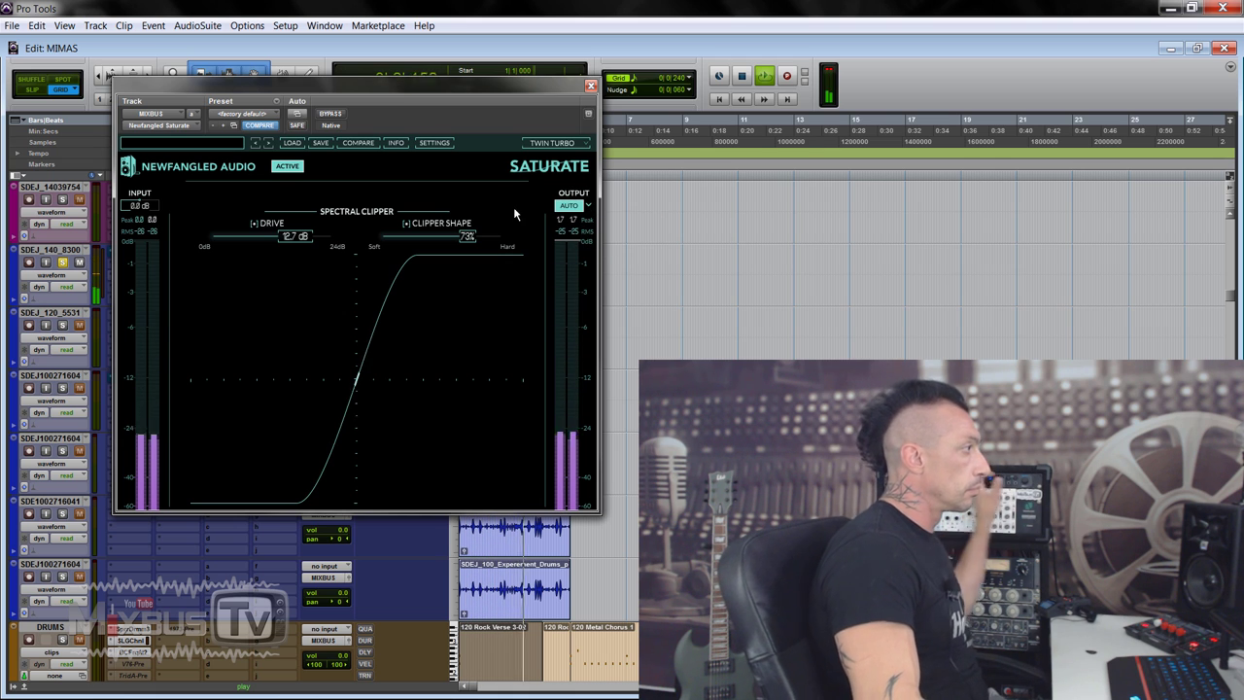
# Settle drive at 10.6 dB with a 100% hard clipper shape, A/B it, and stop playback.
pyautogui.moveTo(305, 237); pyautogui.dragTo(320, 244)
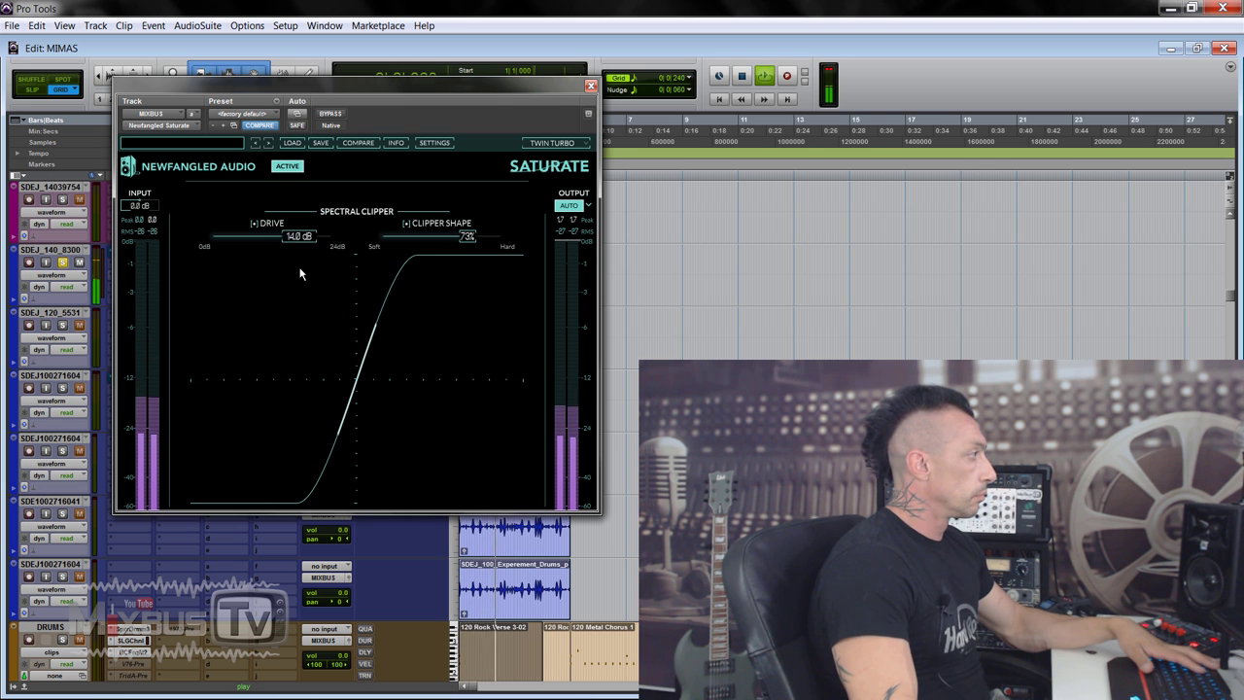
pyautogui.click(334, 116)
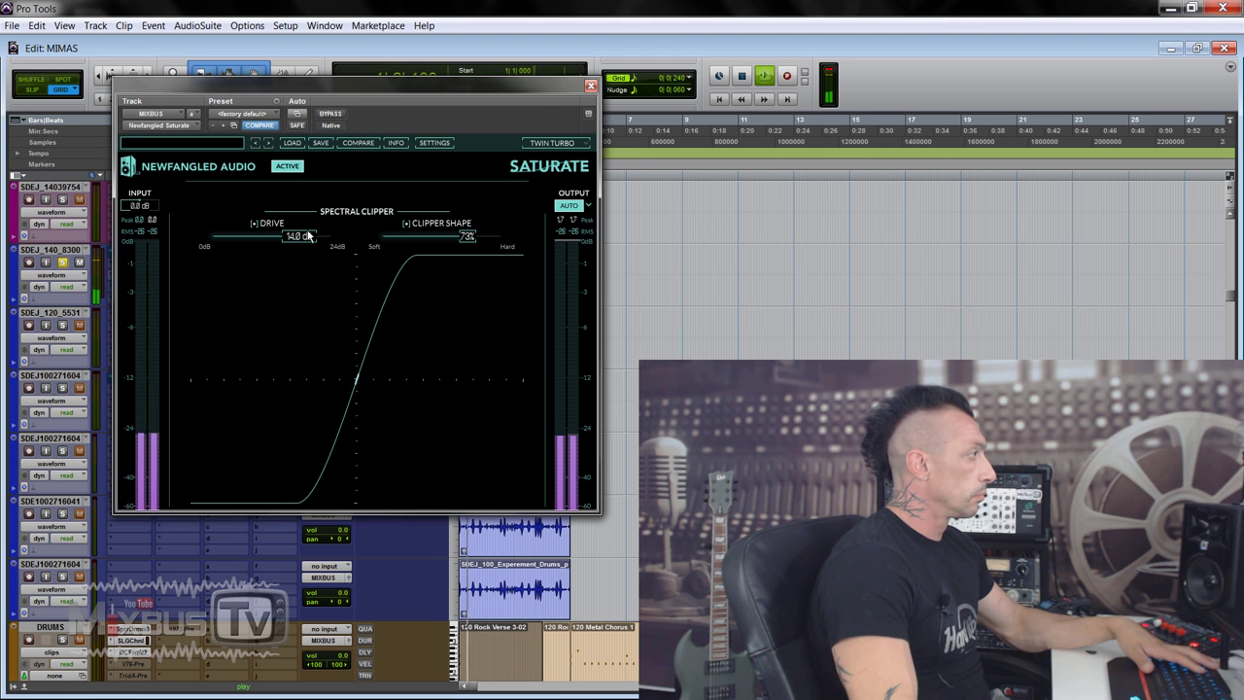
pyautogui.moveTo(304, 239); pyautogui.dragTo(305, 253)
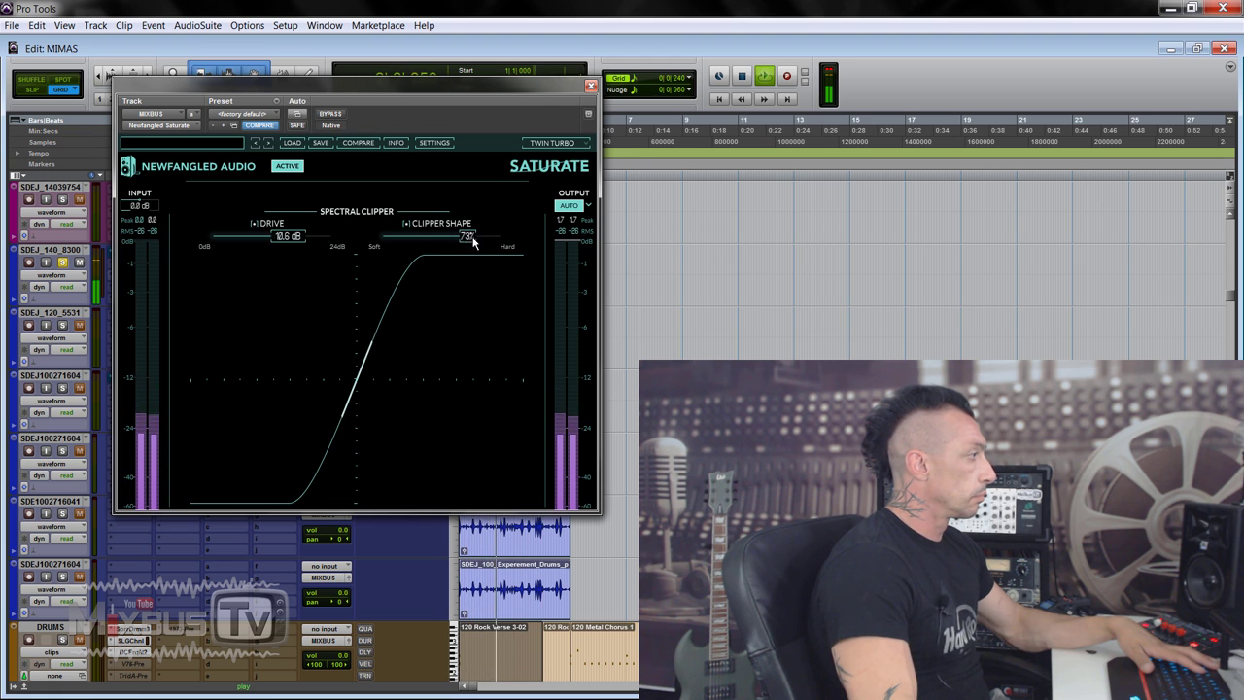
pyautogui.moveTo(473, 243); pyautogui.dragTo(474, 219)
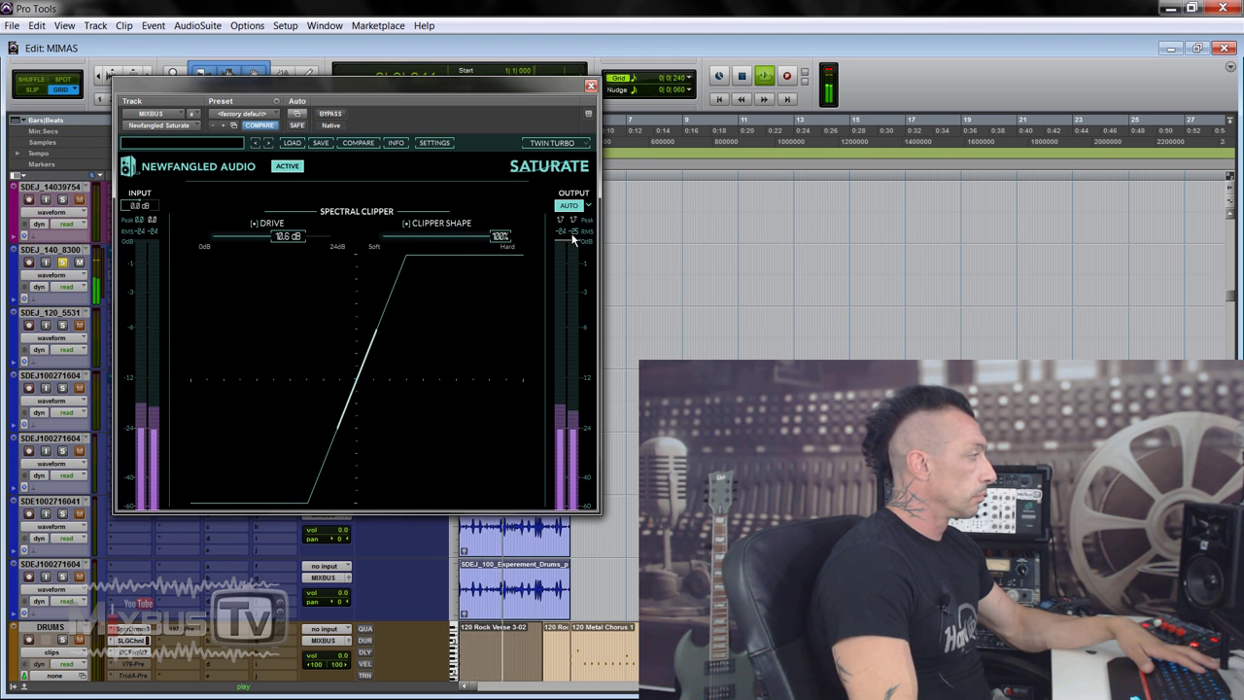
pyautogui.click(331, 115)
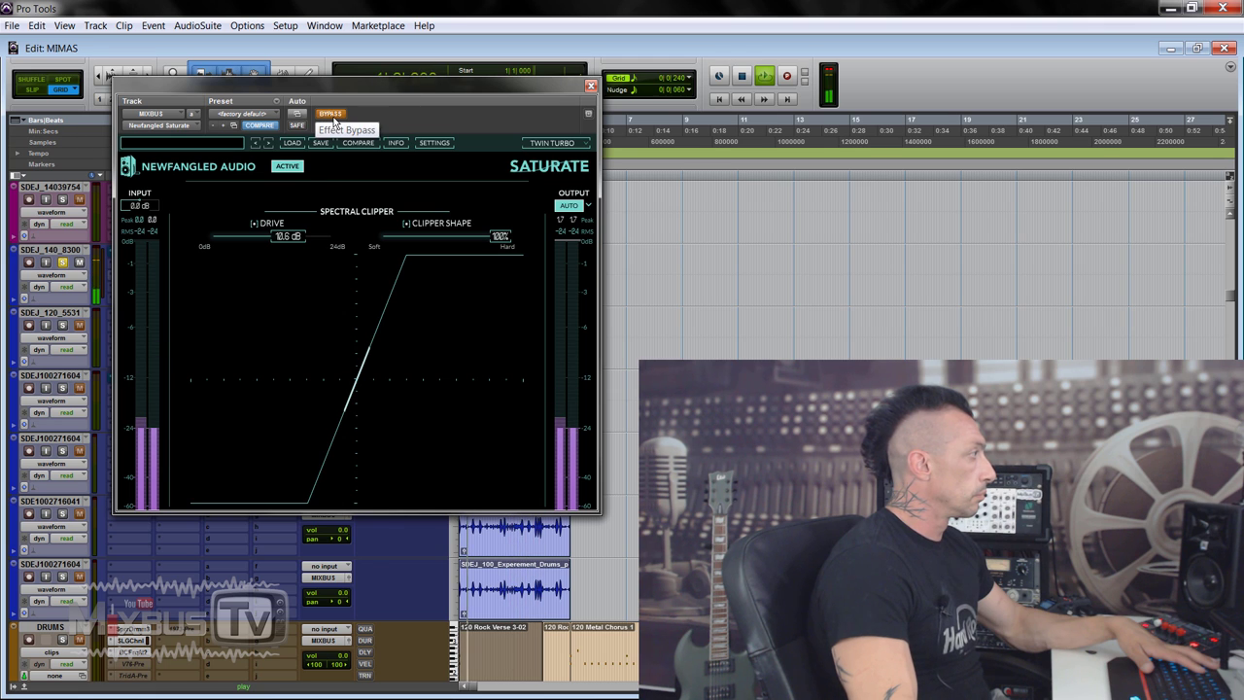
pyautogui.click(332, 115)
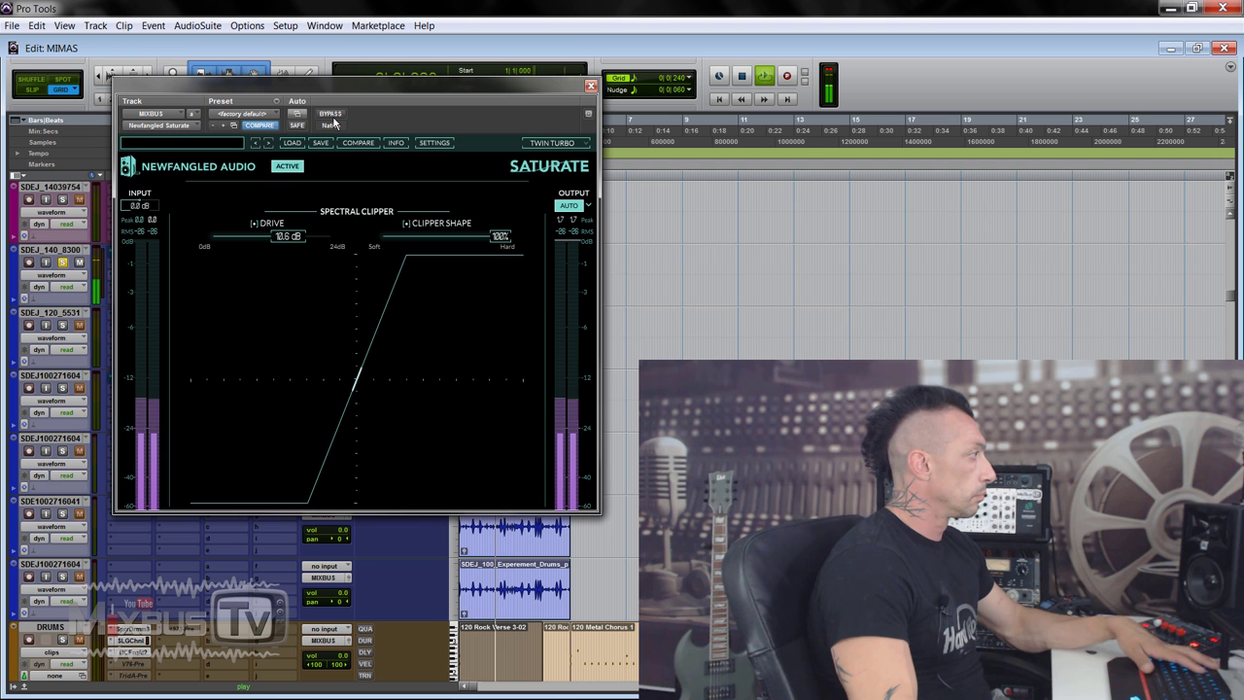
pyautogui.press('space')
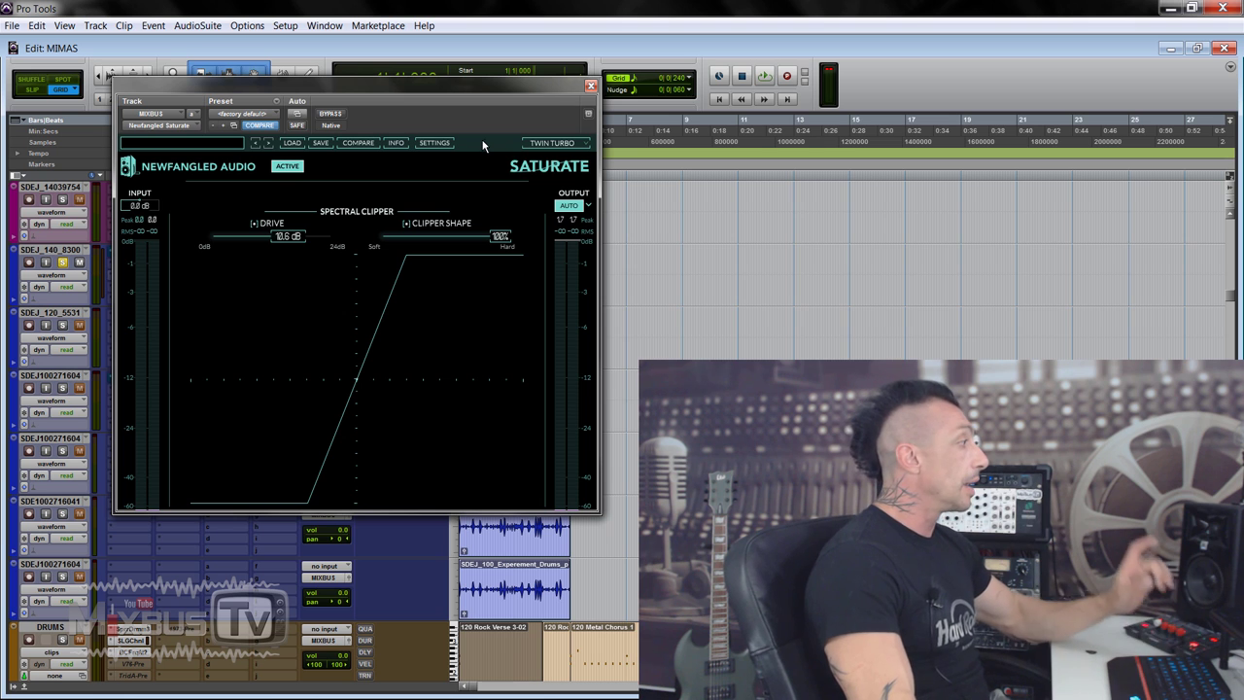
pyautogui.moveTo(335, 86); pyautogui.dragTo(506, 115)
pyautogui.scroll(-15, 187, 478)
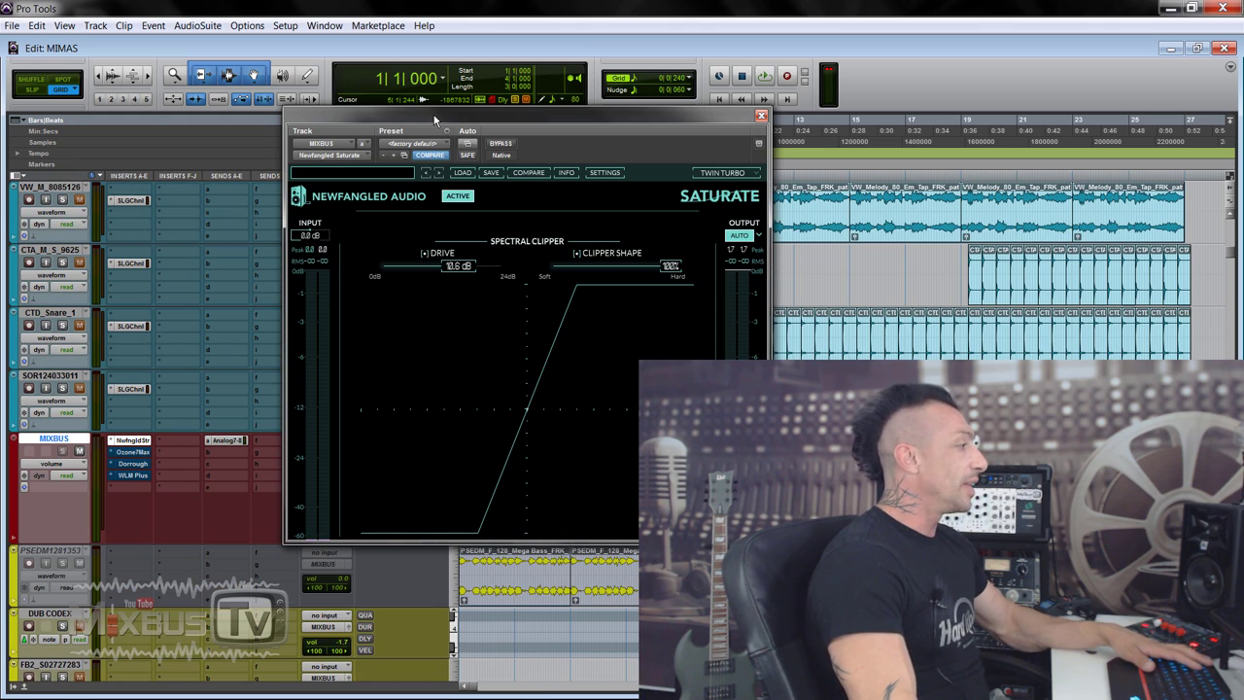
# Reposition the Saturate window and audition the mix with drive at 9.9 dB, then stop.
pyautogui.moveTo(434, 119); pyautogui.dragTo(329, 102)
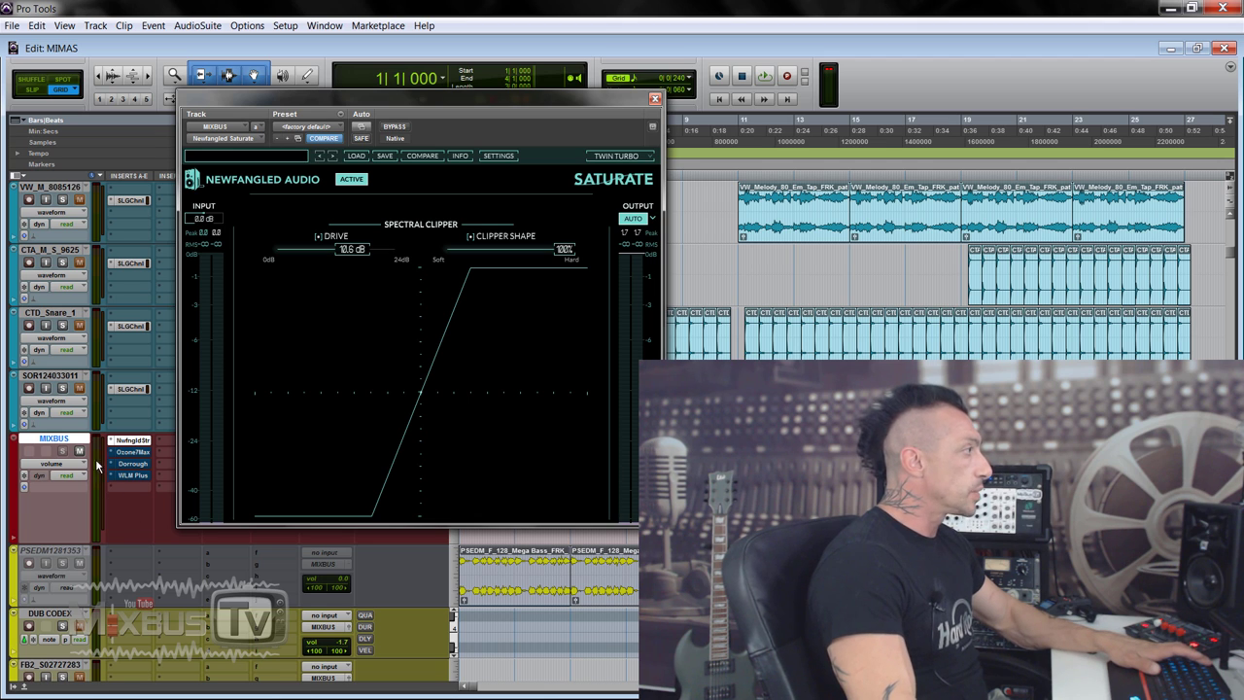
pyautogui.press('space')
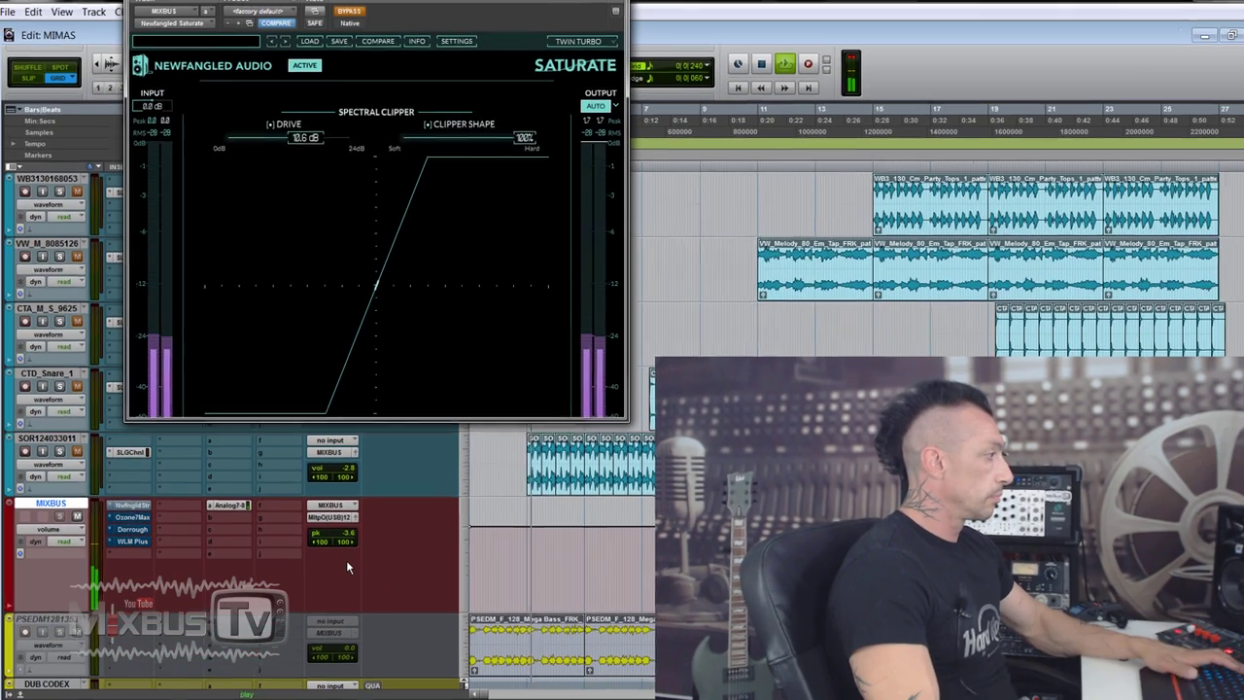
pyautogui.press('space')
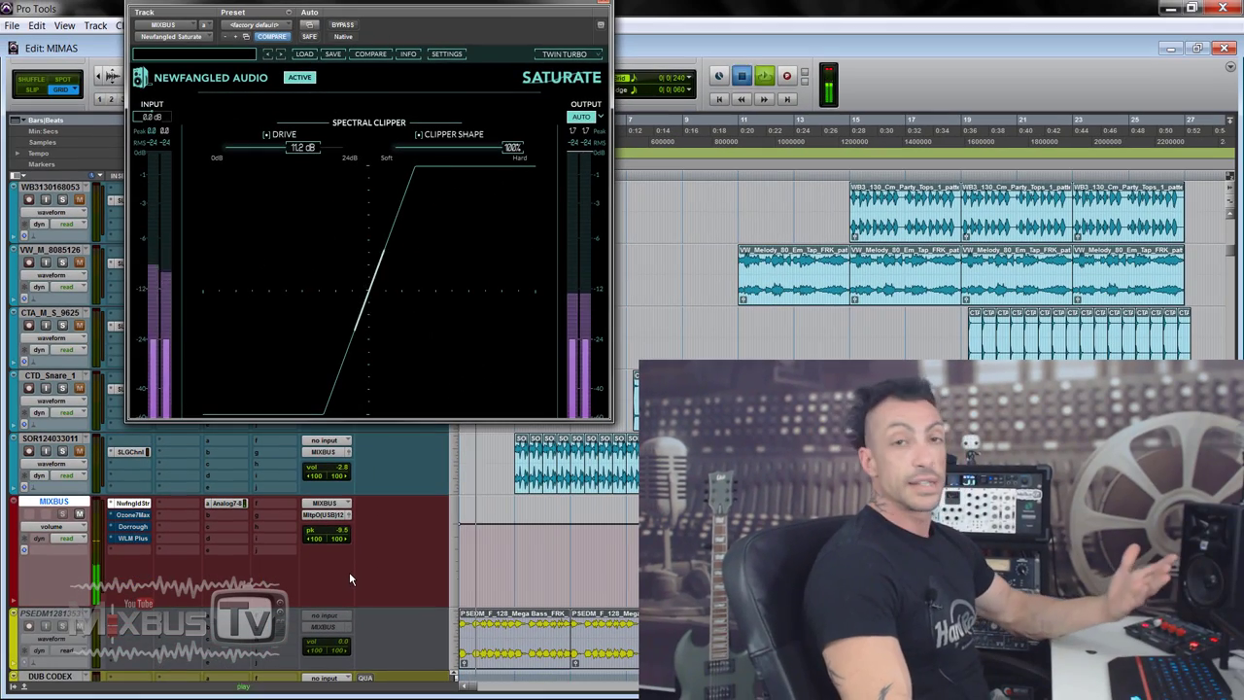
pyautogui.press('space')
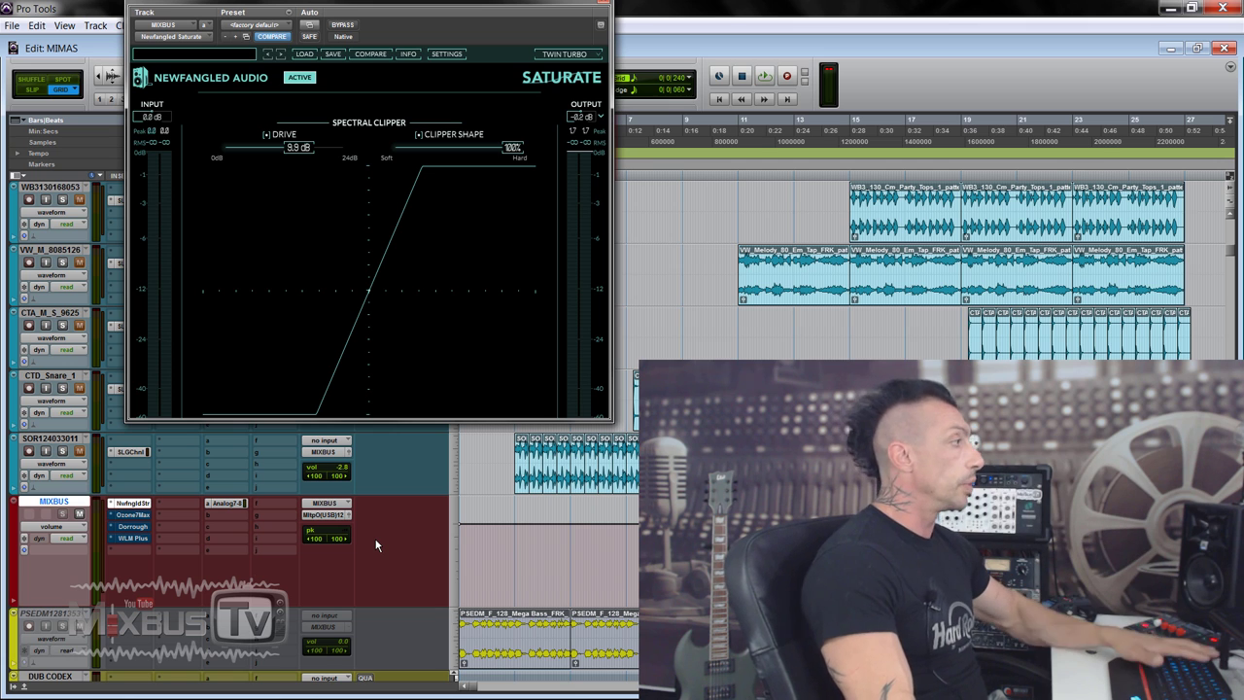
# Start playback, set Saturate's output gain to automatic, and bypass the clipper for comparison.
pyautogui.scroll(-5, 334, 474)
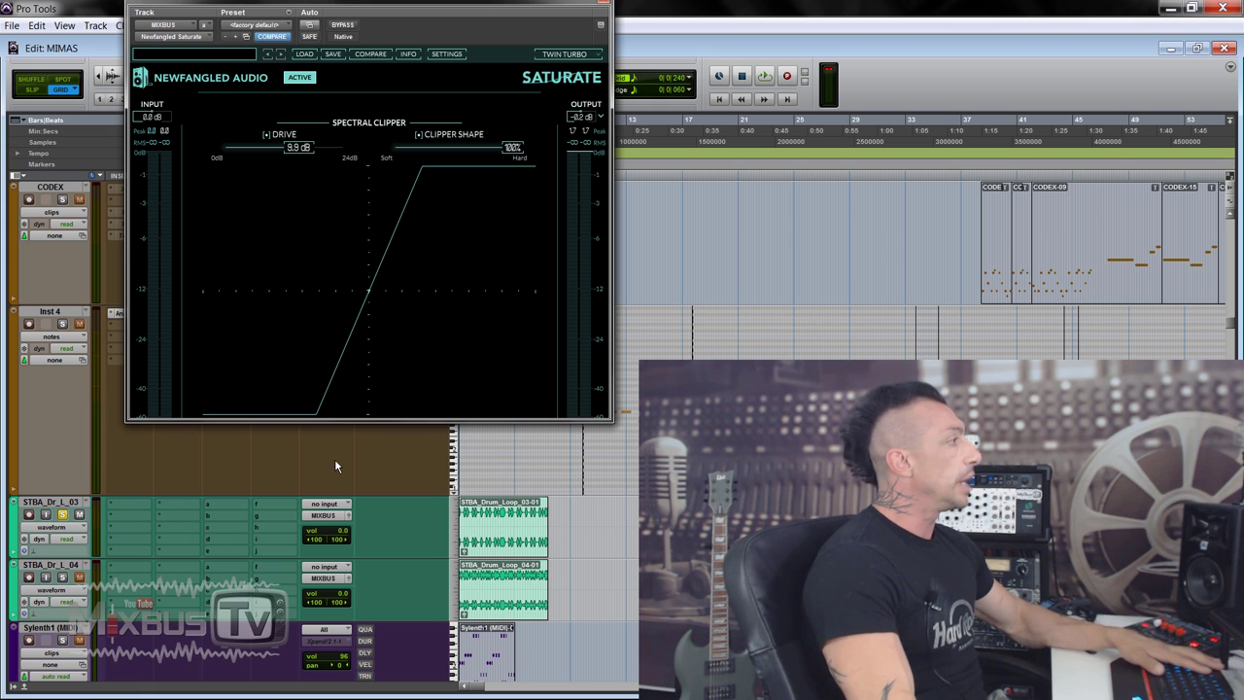
pyautogui.press('space')
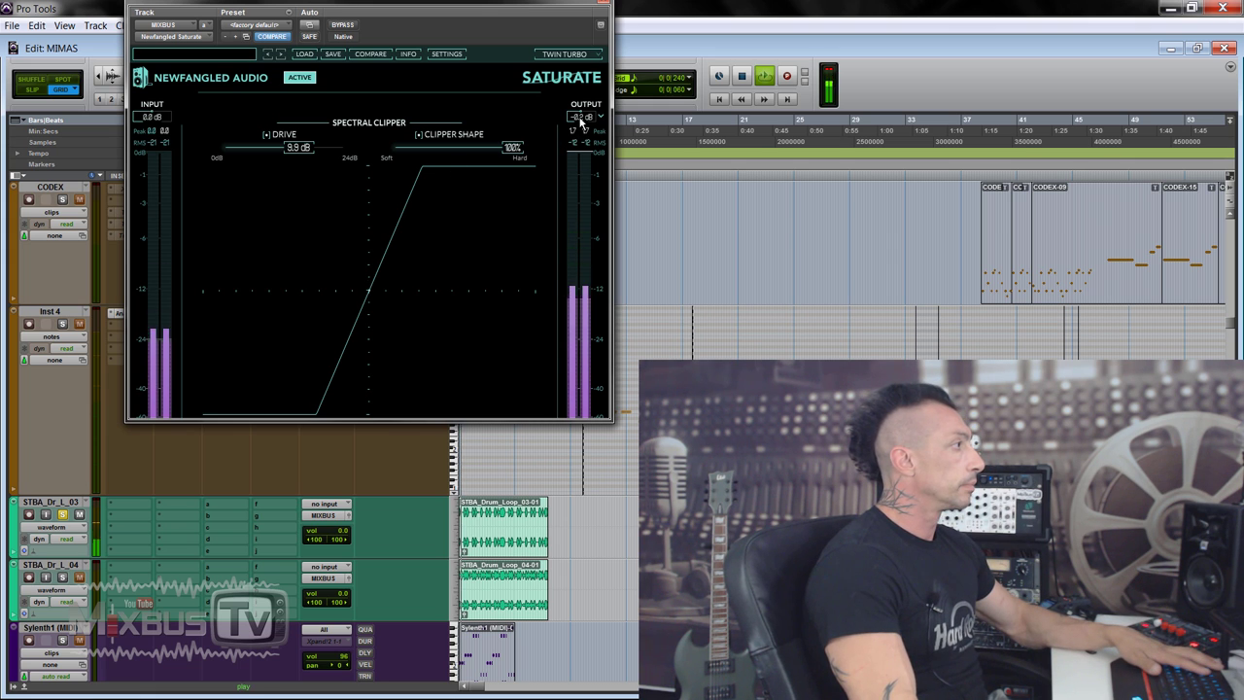
pyautogui.click(603, 116)
pyautogui.click(627, 142)
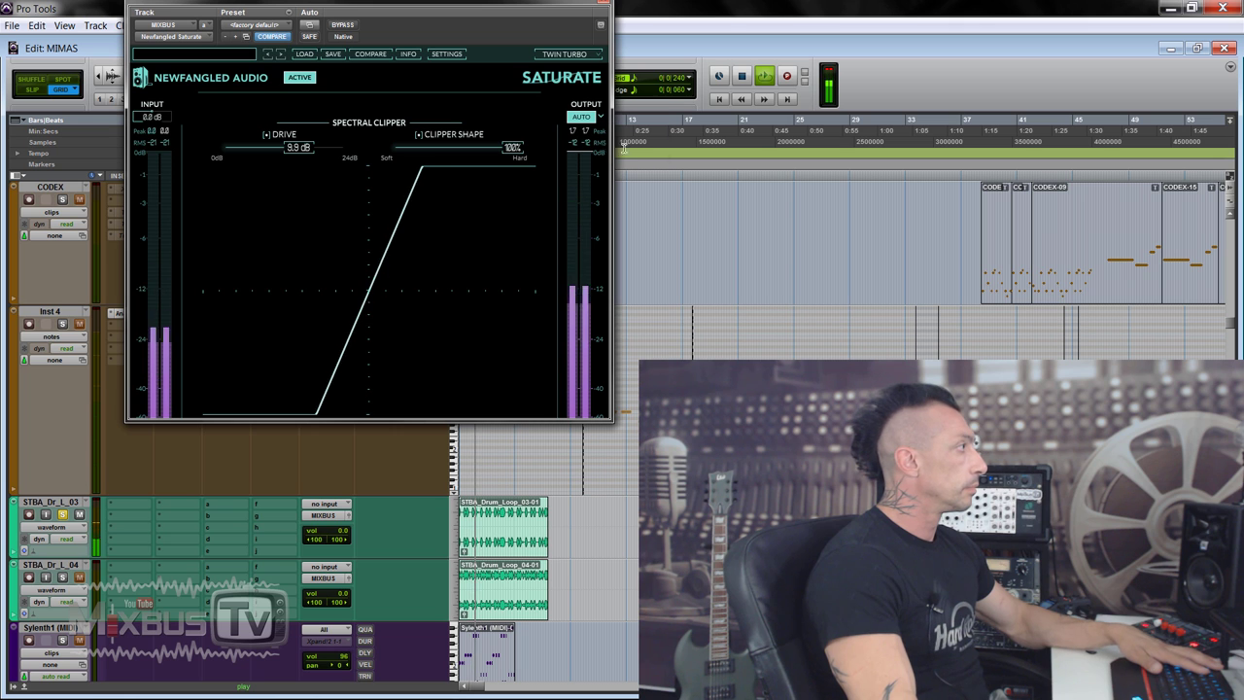
pyautogui.click(347, 26)
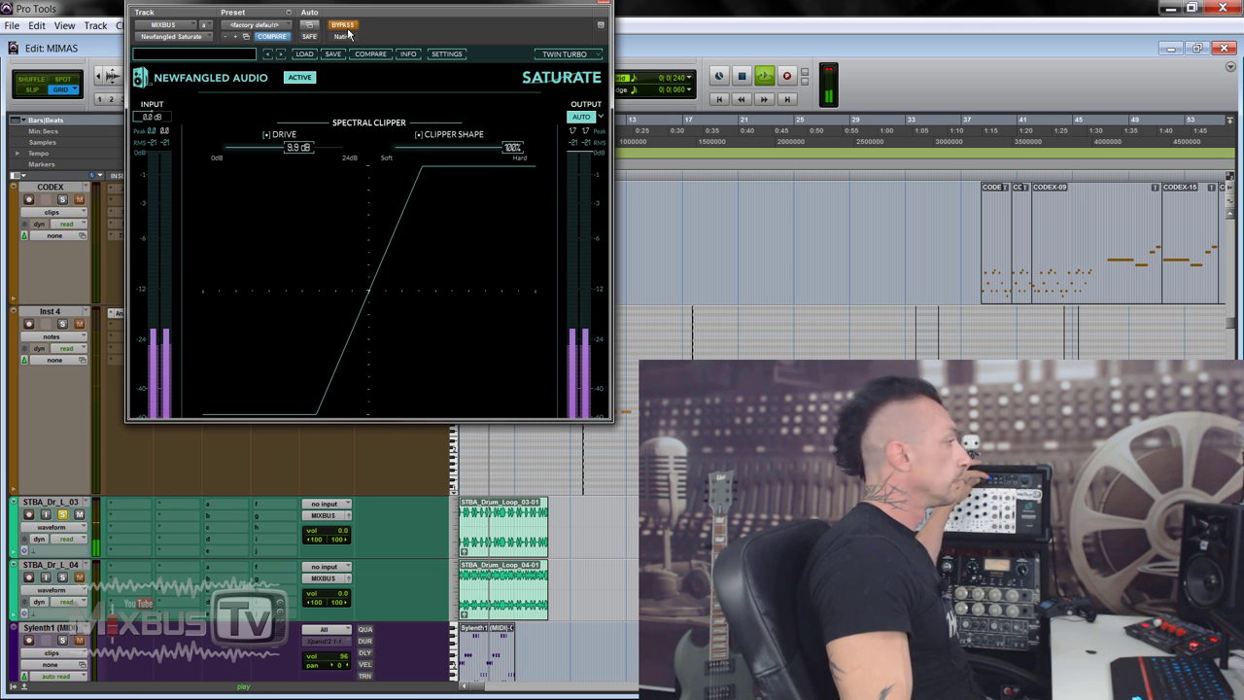
# Sweep the clipper shape from 0% back to 100%, set drive to 11.6 dB, A/B, and stop.
pyautogui.moveTo(513, 147); pyautogui.dragTo(303, 153)
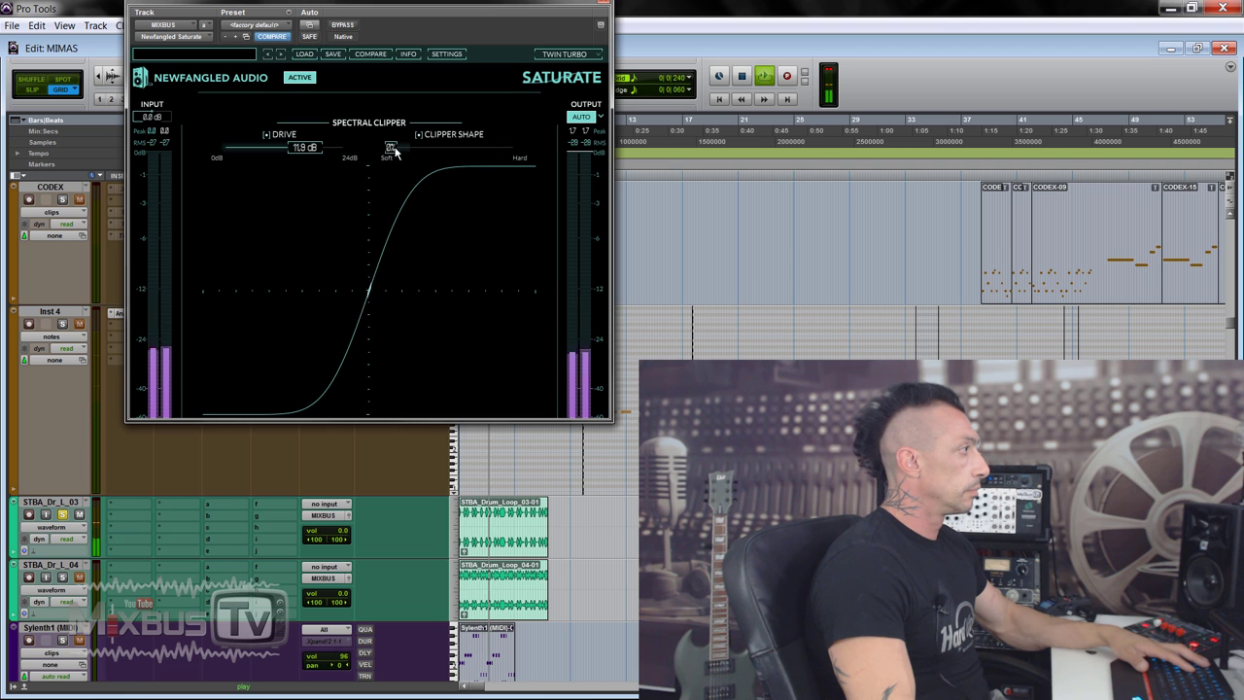
pyautogui.moveTo(384, 153); pyautogui.dragTo(530, 155)
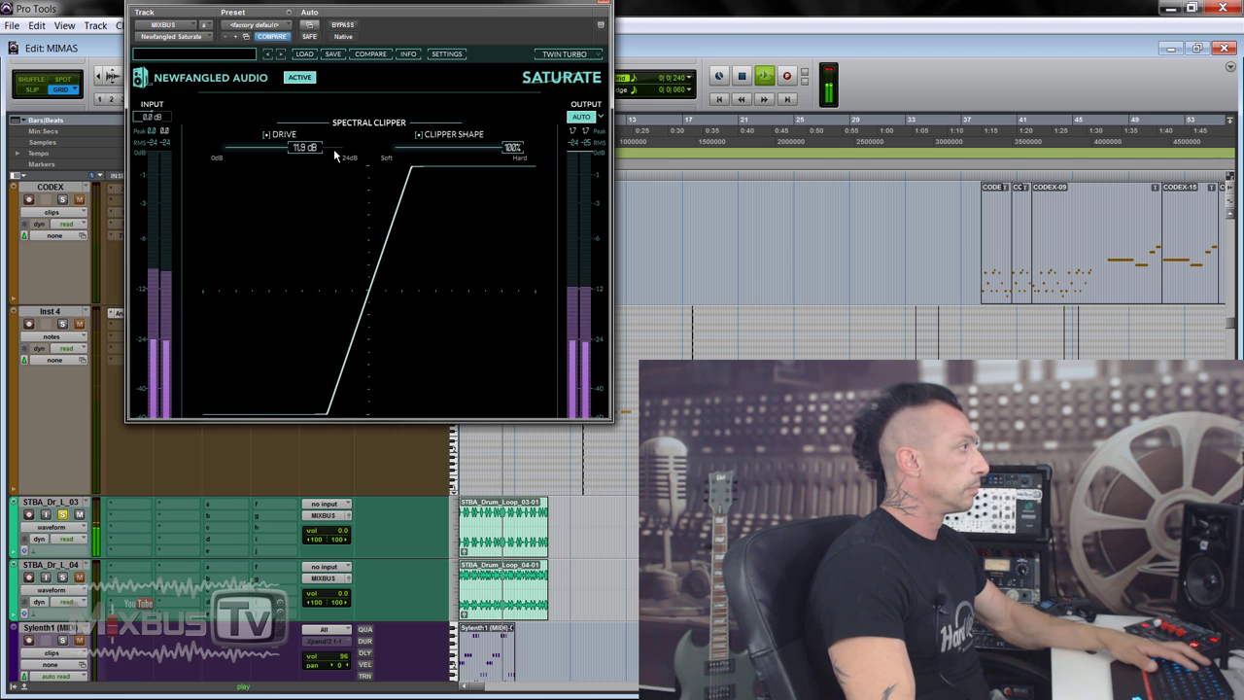
pyautogui.moveTo(311, 151); pyautogui.dragTo(306, 151)
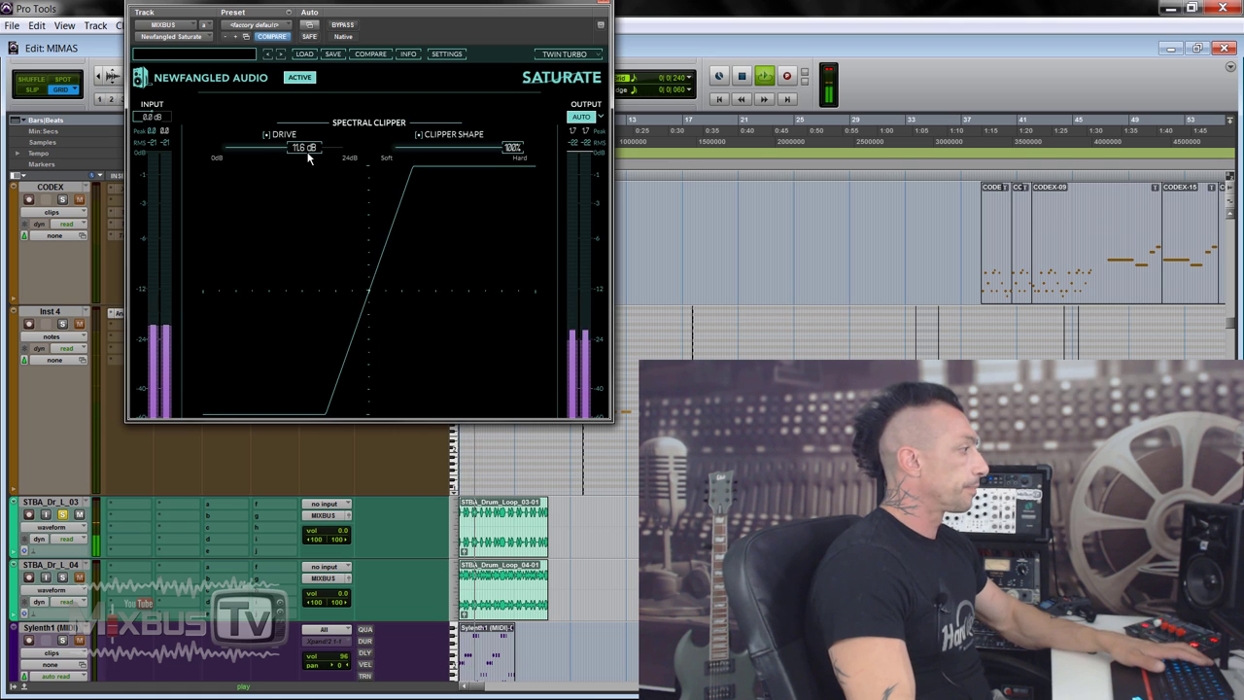
pyautogui.click(340, 25)
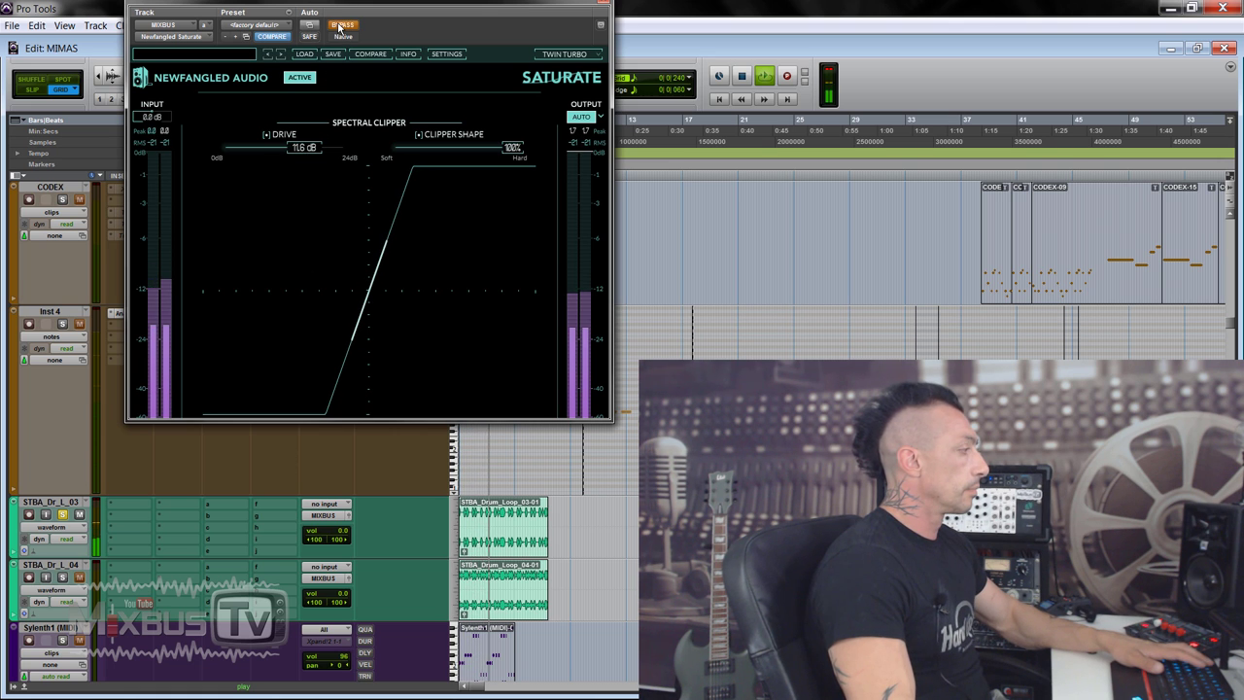
pyautogui.click(340, 26)
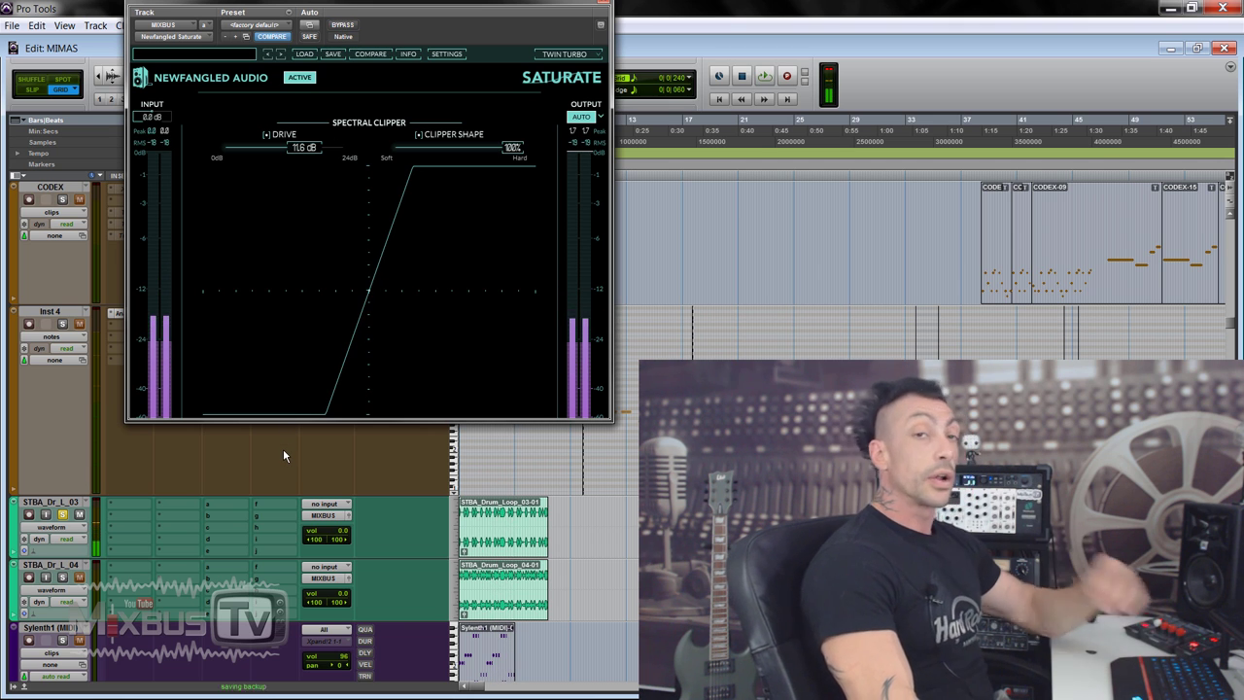
pyautogui.press('space')
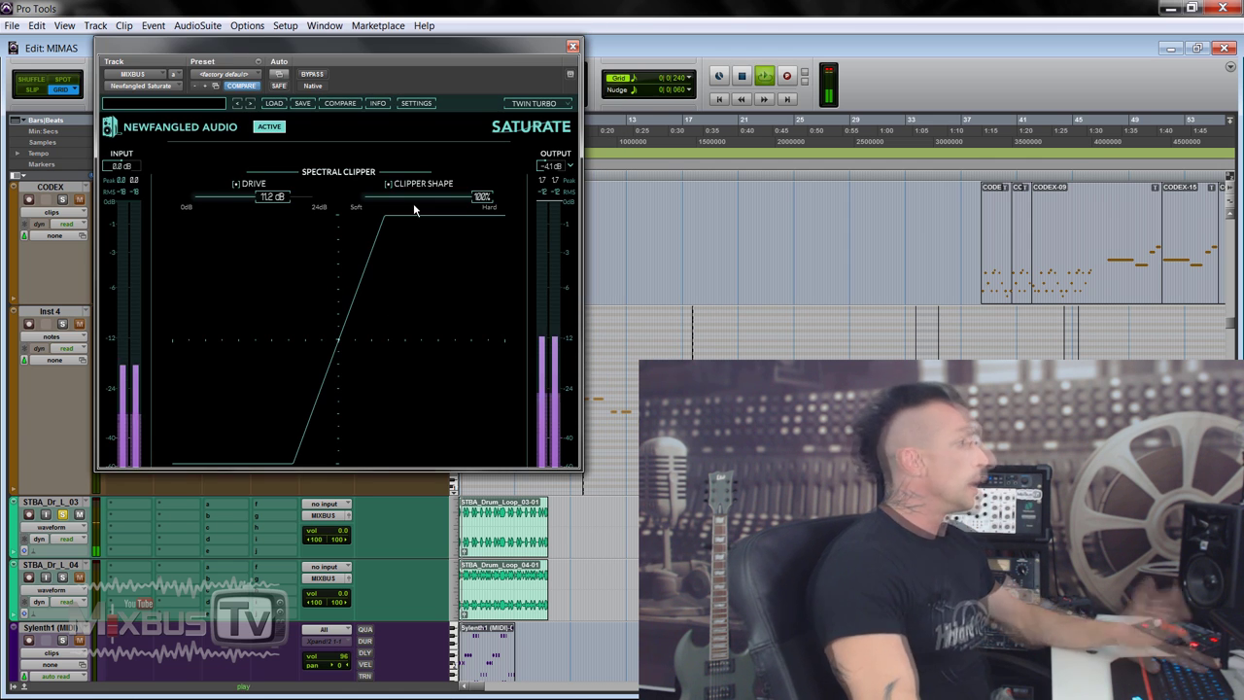
# Stop playback of the current mix before moving on to the EDM session.
pyautogui.press('space')
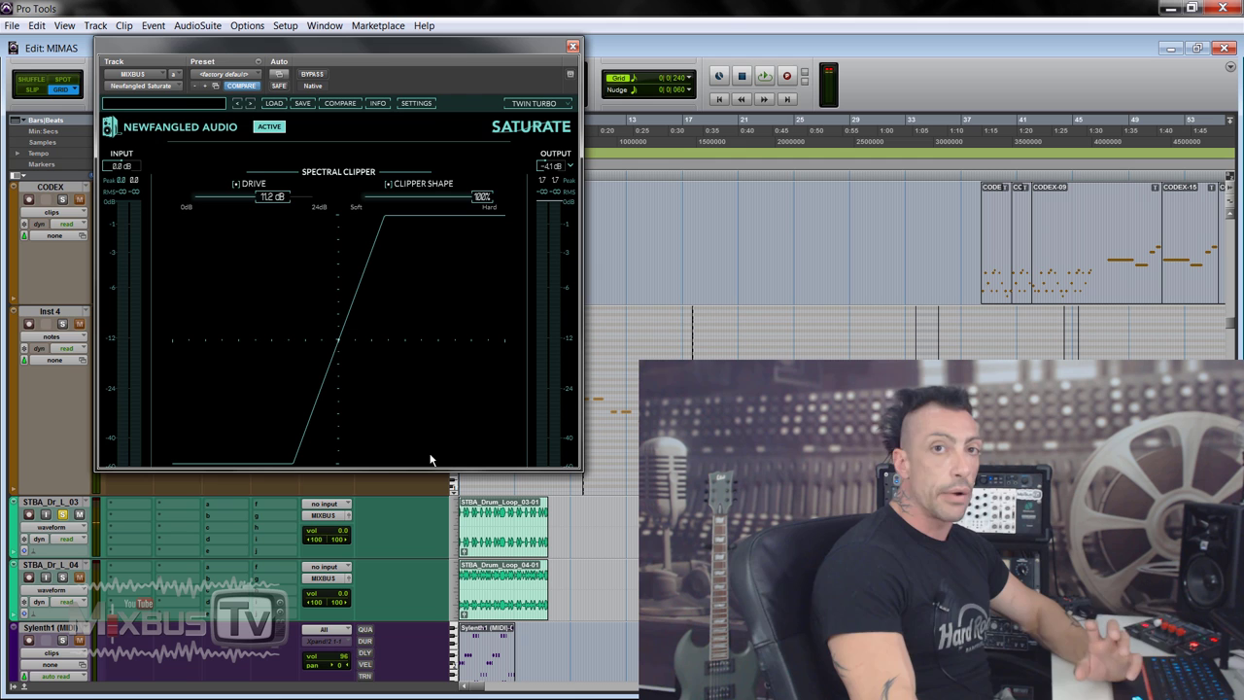